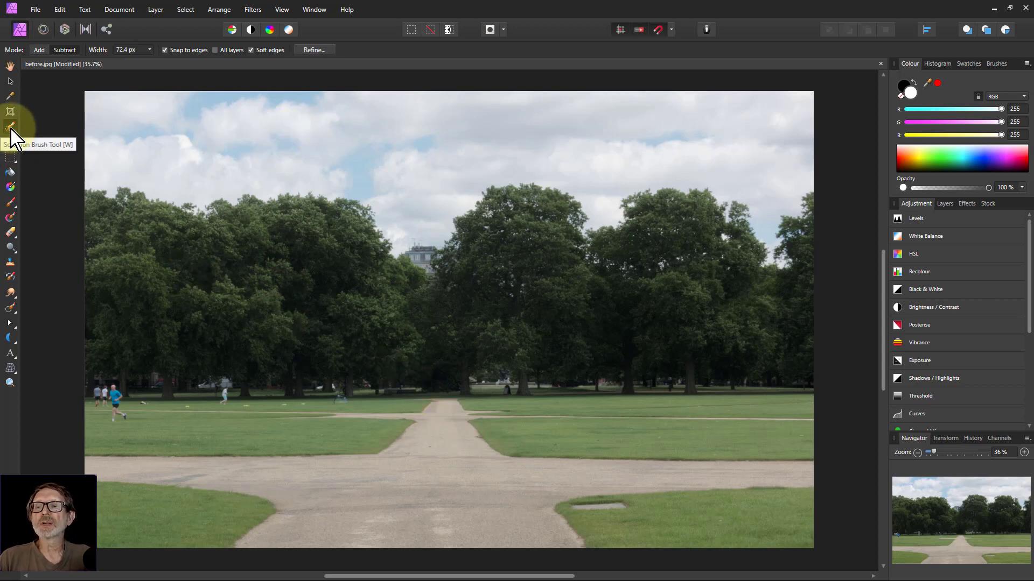
Brush a selection from the top left, then subtract the sky along the left, central and right treetops.
{"action": "left_click_drag", "start_coordinate": [96, 167], "coordinate": [120, 155]}
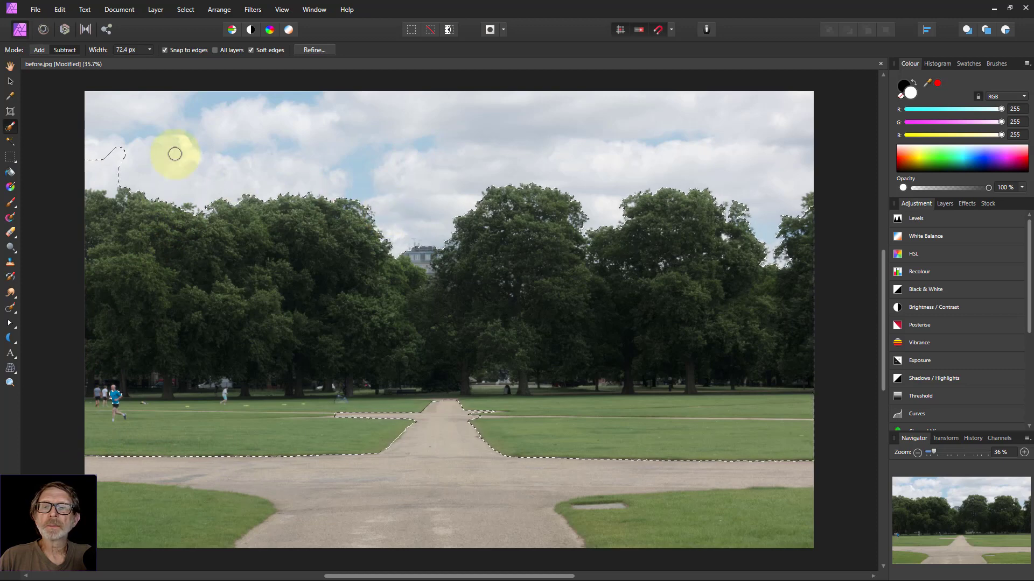
{"action": "mouse_move", "coordinate": [120, 131]}
{"action": "left_mouse_down"}
{"action": "mouse_move", "coordinate": [134, 165]}
{"action": "mouse_move", "coordinate": [157, 166]}
{"action": "left_mouse_up"}
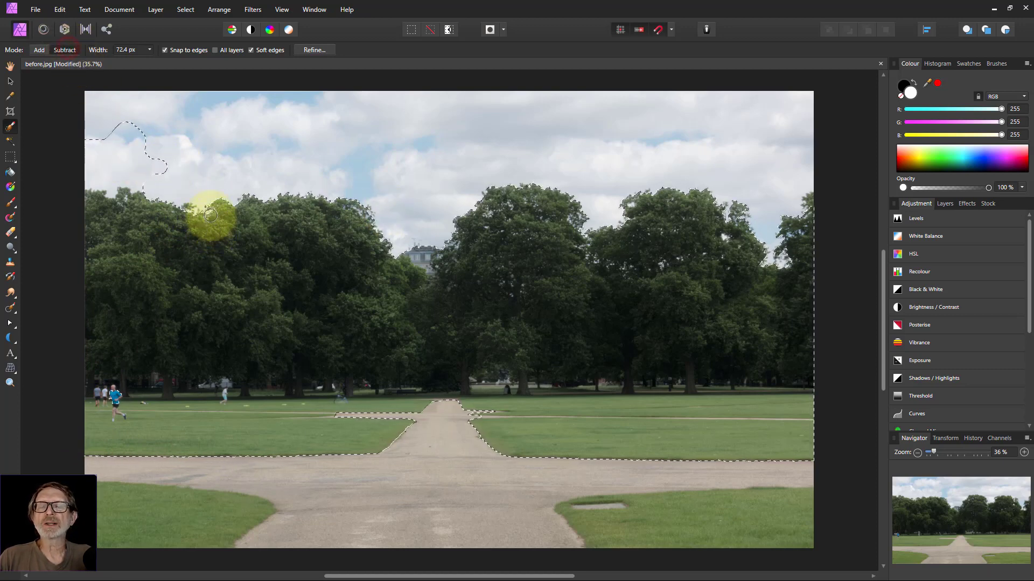
{"action": "left_click", "coordinate": [61, 51]}
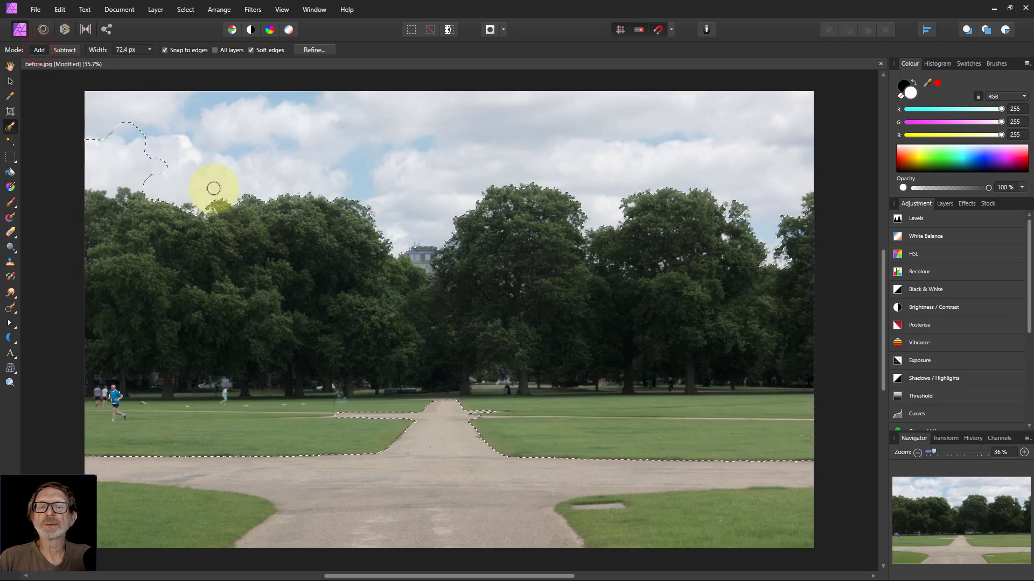
{"action": "mouse_move", "coordinate": [175, 166]}
{"action": "left_mouse_down"}
{"action": "mouse_move", "coordinate": [96, 155]}
{"action": "mouse_move", "coordinate": [138, 122]}
{"action": "mouse_move", "coordinate": [177, 125]}
{"action": "left_mouse_up"}
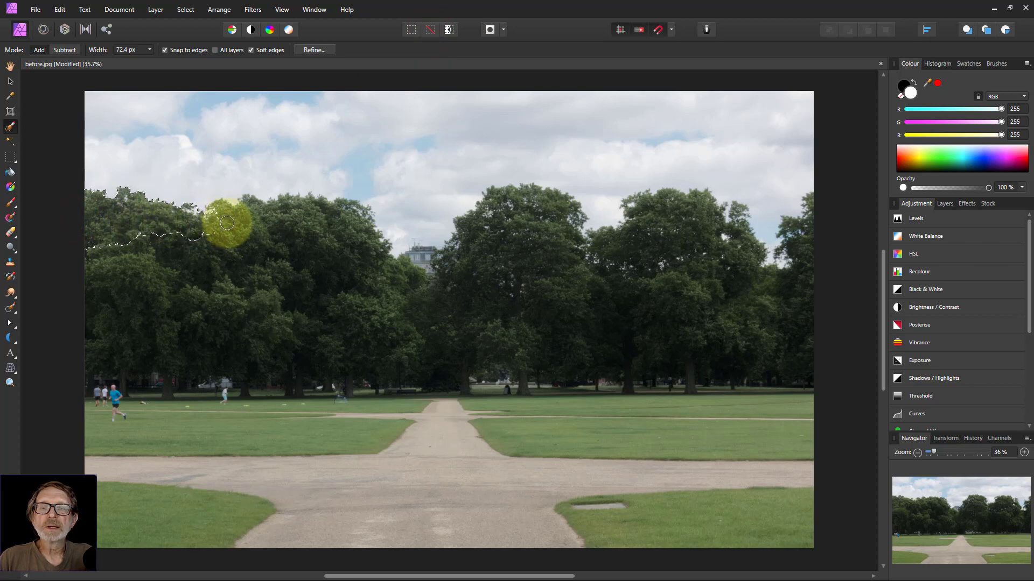
{"action": "mouse_move", "coordinate": [316, 219]}
{"action": "left_mouse_down"}
{"action": "mouse_move", "coordinate": [368, 262]}
{"action": "mouse_move", "coordinate": [374, 285]}
{"action": "mouse_move", "coordinate": [414, 293]}
{"action": "mouse_move", "coordinate": [424, 266]}
{"action": "left_mouse_up"}
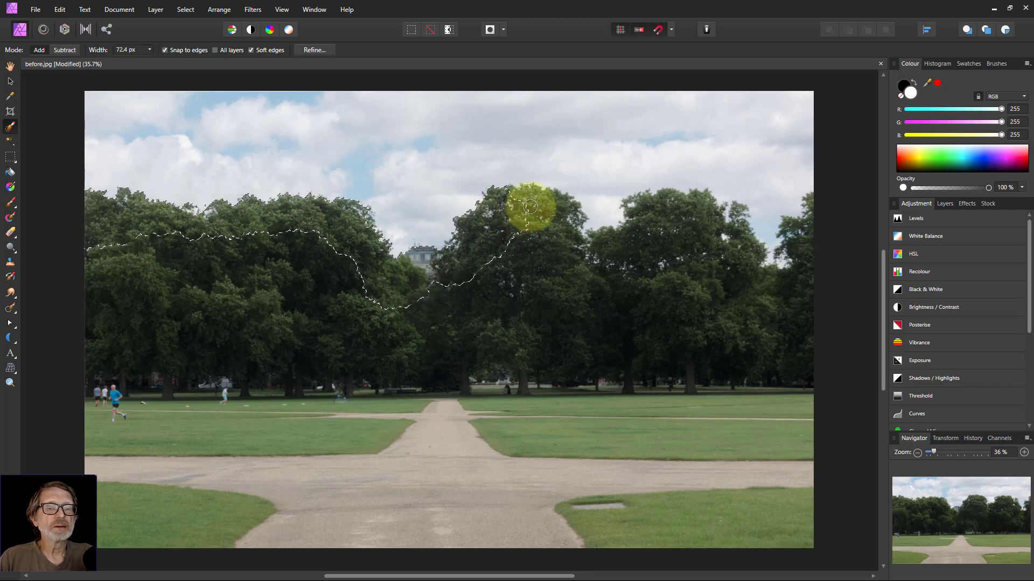
{"action": "left_click_drag", "start_coordinate": [590, 267], "coordinate": [620, 249]}
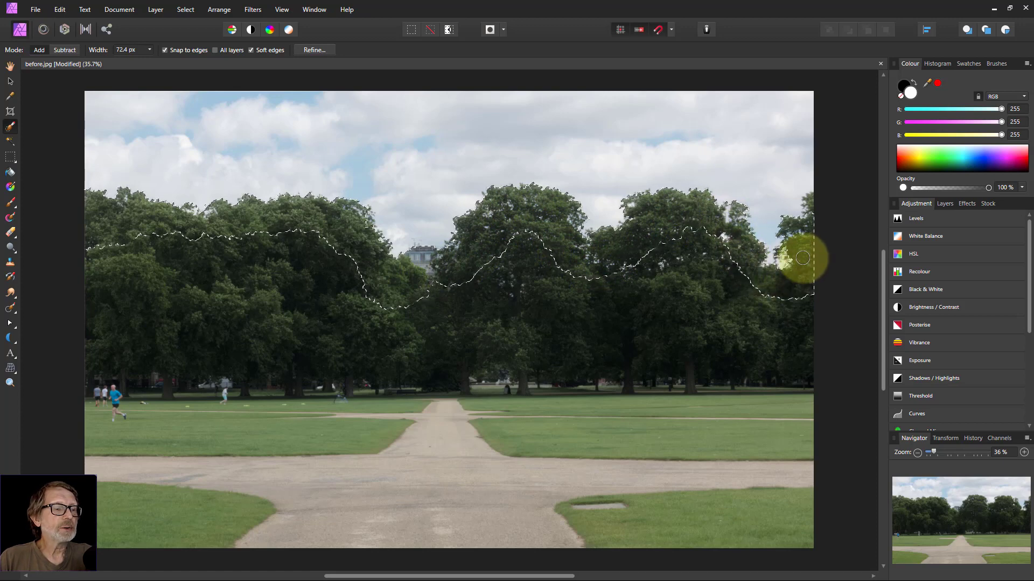
{"action": "mouse_move", "coordinate": [821, 204]}
{"action": "left_mouse_down"}
{"action": "mouse_move", "coordinate": [822, 280]}
{"action": "mouse_move", "coordinate": [534, 319]}
{"action": "mouse_move", "coordinate": [225, 323]}
{"action": "mouse_move", "coordinate": [333, 310]}
{"action": "mouse_move", "coordinate": [256, 261]}
{"action": "mouse_move", "coordinate": [177, 288]}
{"action": "mouse_move", "coordinate": [215, 357]}
{"action": "mouse_move", "coordinate": [179, 376]}
{"action": "mouse_move", "coordinate": [154, 360]}
{"action": "mouse_move", "coordinate": [206, 362]}
{"action": "mouse_move", "coordinate": [193, 346]}
{"action": "mouse_move", "coordinate": [190, 259]}
{"action": "mouse_move", "coordinate": [192, 267]}
{"action": "mouse_move", "coordinate": [174, 246]}
{"action": "mouse_move", "coordinate": [115, 259]}
{"action": "mouse_move", "coordinate": [103, 370]}
{"action": "mouse_move", "coordinate": [180, 445]}
{"action": "mouse_move", "coordinate": [618, 517]}
{"action": "mouse_move", "coordinate": [369, 514]}
{"action": "mouse_move", "coordinate": [732, 513]}
{"action": "mouse_move", "coordinate": [739, 469]}
{"action": "mouse_move", "coordinate": [765, 435]}
{"action": "mouse_move", "coordinate": [370, 418]}
{"action": "mouse_move", "coordinate": [271, 372]}
{"action": "mouse_move", "coordinate": [304, 352]}
{"action": "mouse_move", "coordinate": [455, 350]}
{"action": "mouse_move", "coordinate": [569, 313]}
{"action": "mouse_move", "coordinate": [514, 253]}
{"action": "mouse_move", "coordinate": [601, 289]}
{"action": "mouse_move", "coordinate": [689, 243]}
{"action": "mouse_move", "coordinate": [710, 290]}
{"action": "mouse_move", "coordinate": [797, 309]}
{"action": "mouse_move", "coordinate": [731, 373]}
{"action": "mouse_move", "coordinate": [524, 380]}
{"action": "mouse_move", "coordinate": [521, 369]}
{"action": "mouse_move", "coordinate": [673, 240]}
{"action": "left_mouse_up"}
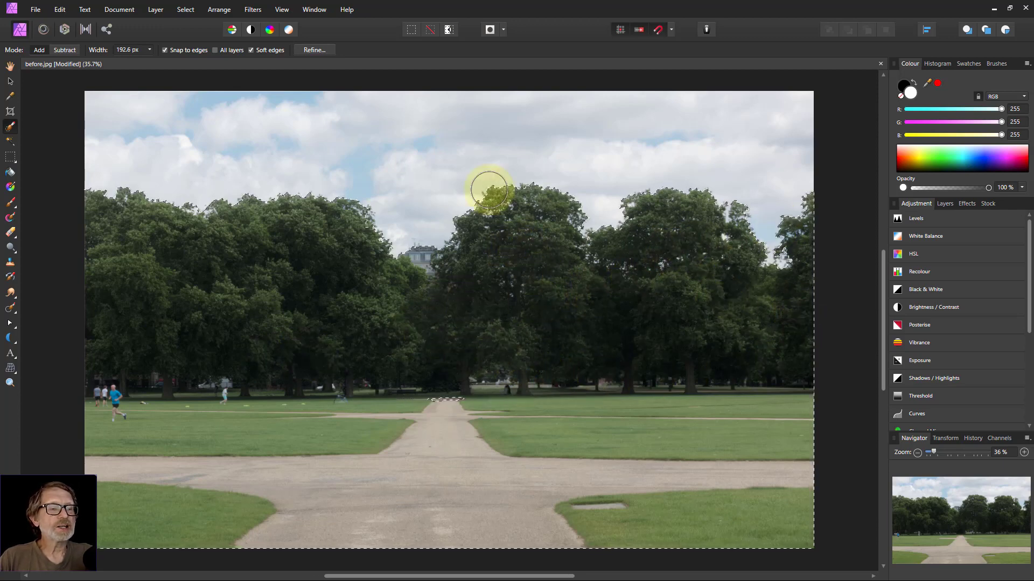
Clean the stray patch on the path, check the selection in Quick Mask, then invert it.
{"action": "mouse_move", "coordinate": [366, 231]}
{"action": "left_mouse_down"}
{"action": "mouse_move", "coordinate": [404, 380]}
{"action": "mouse_move", "coordinate": [450, 397]}
{"action": "mouse_move", "coordinate": [462, 157]}
{"action": "left_mouse_up"}
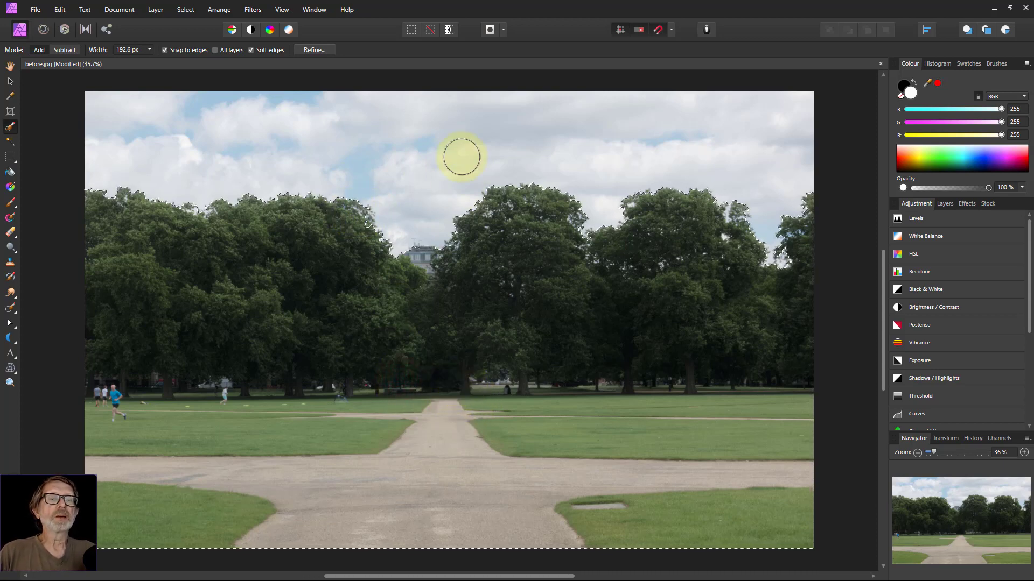
{"action": "left_click", "coordinate": [489, 31]}
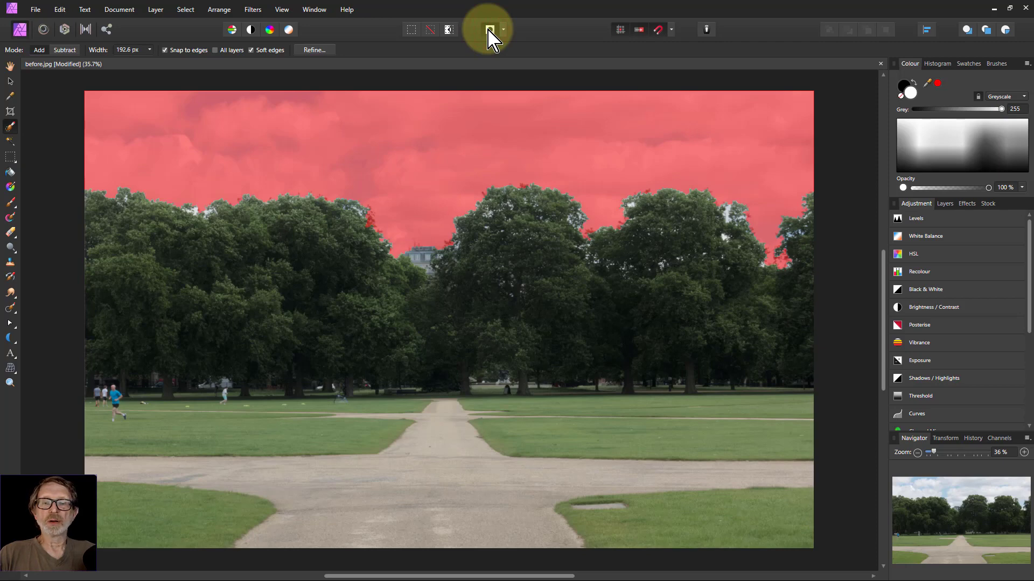
{"action": "left_click", "coordinate": [490, 31]}
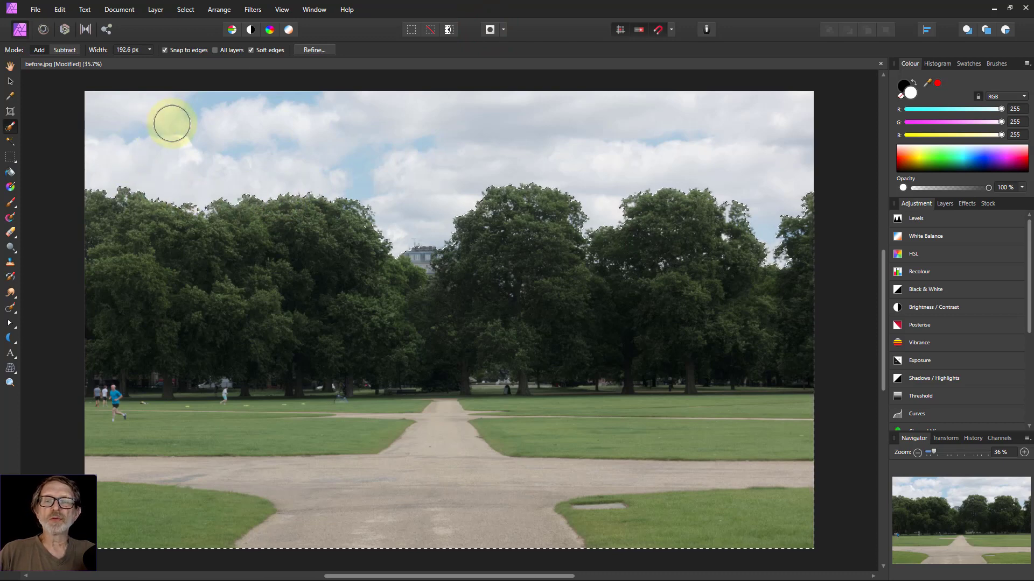
{"action": "left_click", "coordinate": [185, 10]}
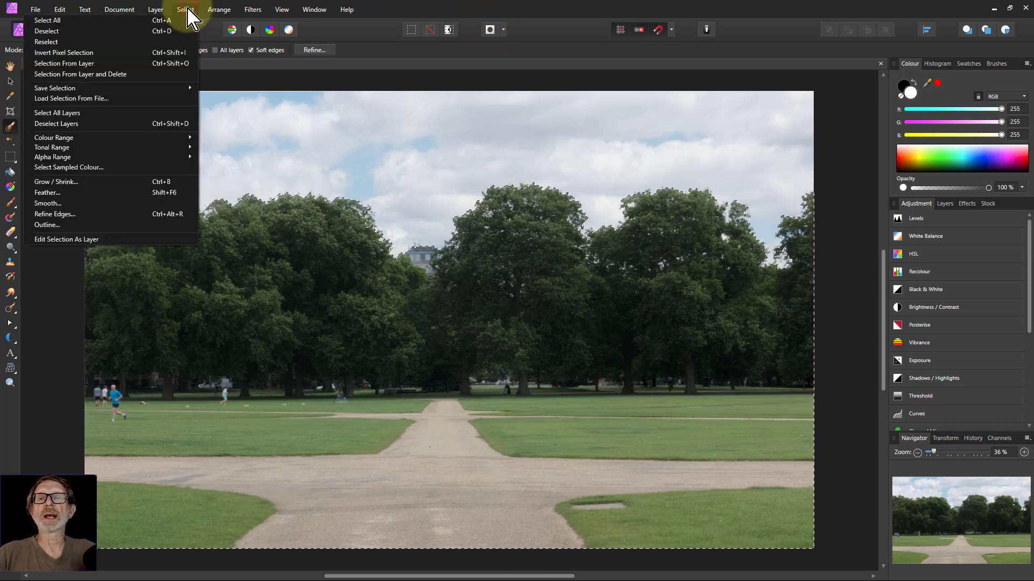
{"action": "left_click", "coordinate": [155, 53]}
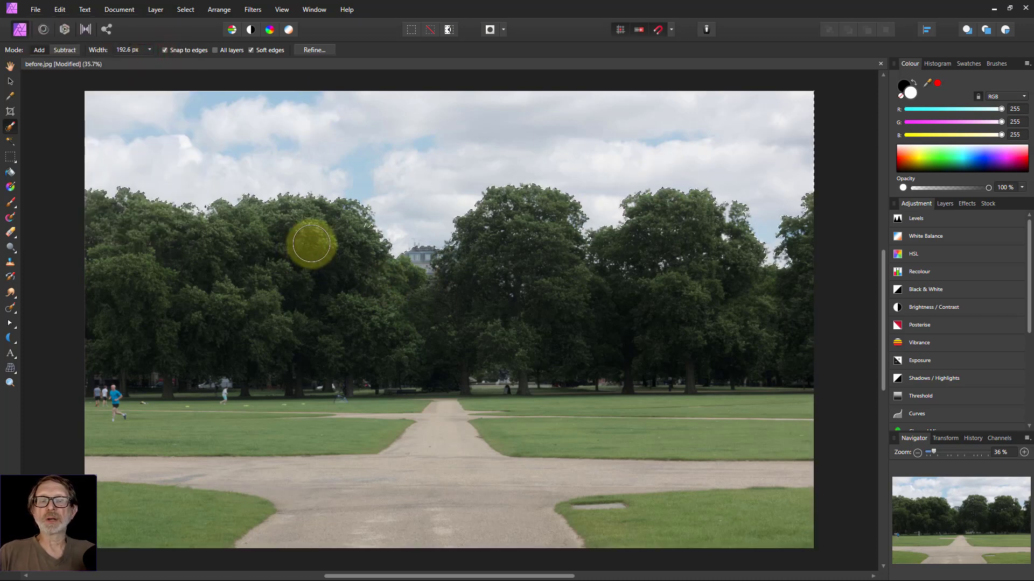
Refine the sky selection edge along the treetops with an enlarged brush, applying matte edges at 10% border.
{"action": "left_click", "coordinate": [314, 50]}
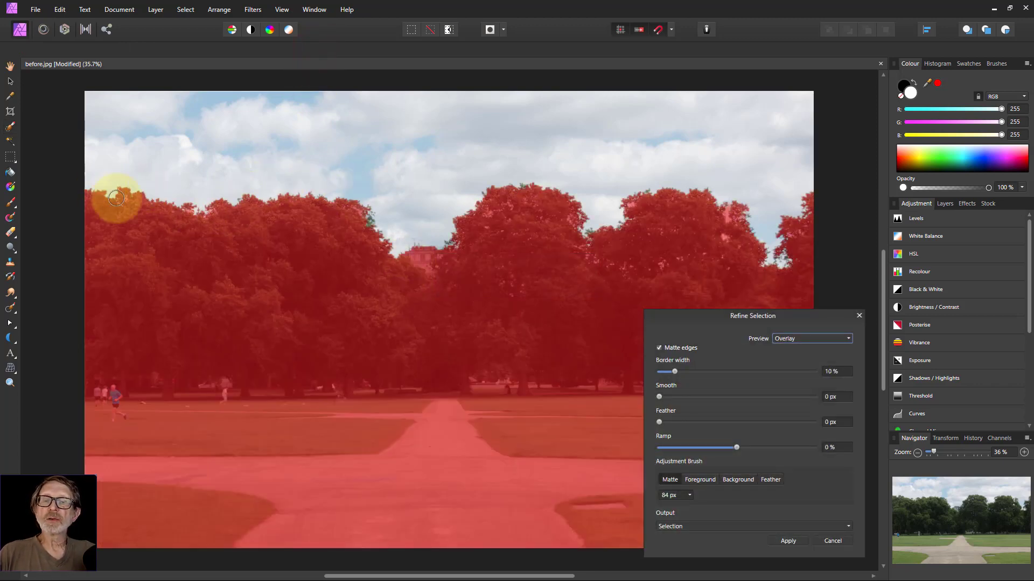
{"action": "key", "text": "]"}
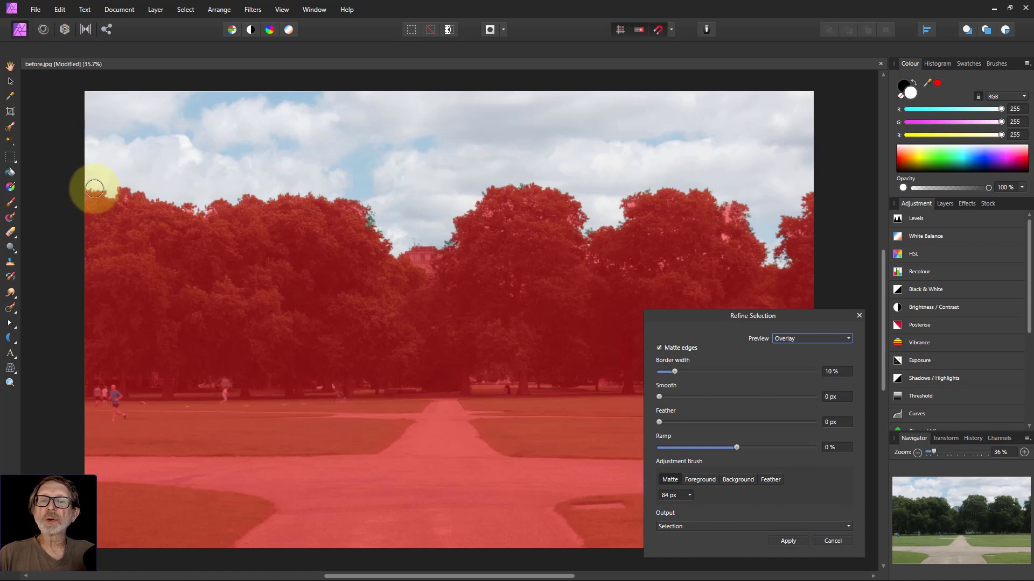
{"action": "mouse_move", "coordinate": [90, 189]}
{"action": "left_mouse_down"}
{"action": "mouse_move", "coordinate": [129, 190]}
{"action": "mouse_move", "coordinate": [198, 215]}
{"action": "mouse_move", "coordinate": [358, 199]}
{"action": "mouse_move", "coordinate": [401, 254]}
{"action": "mouse_move", "coordinate": [380, 237]}
{"action": "mouse_move", "coordinate": [459, 238]}
{"action": "mouse_move", "coordinate": [500, 188]}
{"action": "mouse_move", "coordinate": [559, 187]}
{"action": "mouse_move", "coordinate": [583, 230]}
{"action": "mouse_move", "coordinate": [622, 218]}
{"action": "mouse_move", "coordinate": [623, 195]}
{"action": "mouse_move", "coordinate": [629, 204]}
{"action": "mouse_move", "coordinate": [576, 211]}
{"action": "mouse_move", "coordinate": [591, 200]}
{"action": "mouse_move", "coordinate": [696, 192]}
{"action": "mouse_move", "coordinate": [750, 217]}
{"action": "mouse_move", "coordinate": [767, 254]}
{"action": "mouse_move", "coordinate": [785, 261]}
{"action": "mouse_move", "coordinate": [775, 236]}
{"action": "mouse_move", "coordinate": [811, 189]}
{"action": "mouse_move", "coordinate": [881, 161]}
{"action": "left_mouse_up"}
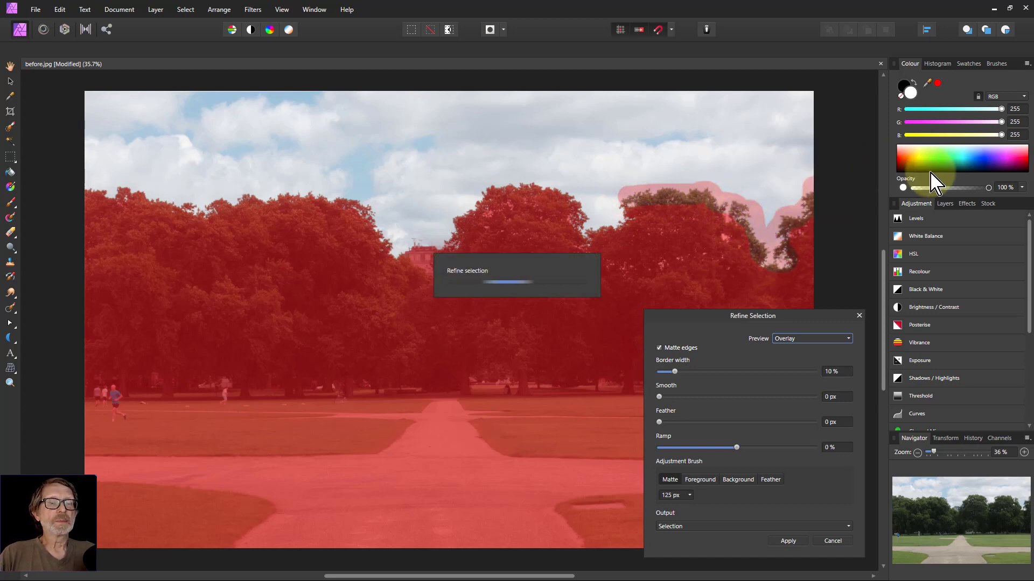
{"action": "mouse_move", "coordinate": [556, 208]}
{"action": "left_mouse_down"}
{"action": "mouse_move", "coordinate": [512, 208]}
{"action": "mouse_move", "coordinate": [537, 208]}
{"action": "mouse_move", "coordinate": [567, 226]}
{"action": "mouse_move", "coordinate": [585, 255]}
{"action": "mouse_move", "coordinate": [564, 242]}
{"action": "mouse_move", "coordinate": [638, 265]}
{"action": "mouse_move", "coordinate": [720, 249]}
{"action": "mouse_move", "coordinate": [727, 214]}
{"action": "mouse_move", "coordinate": [740, 234]}
{"action": "mouse_move", "coordinate": [641, 230]}
{"action": "left_mouse_up"}
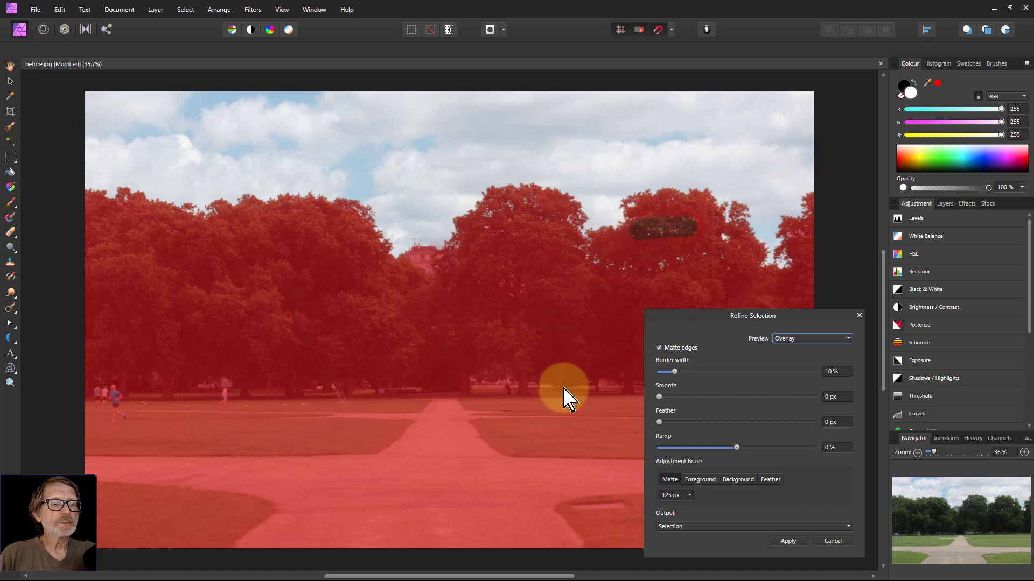
{"action": "left_click_drag", "start_coordinate": [503, 241], "coordinate": [503, 234]}
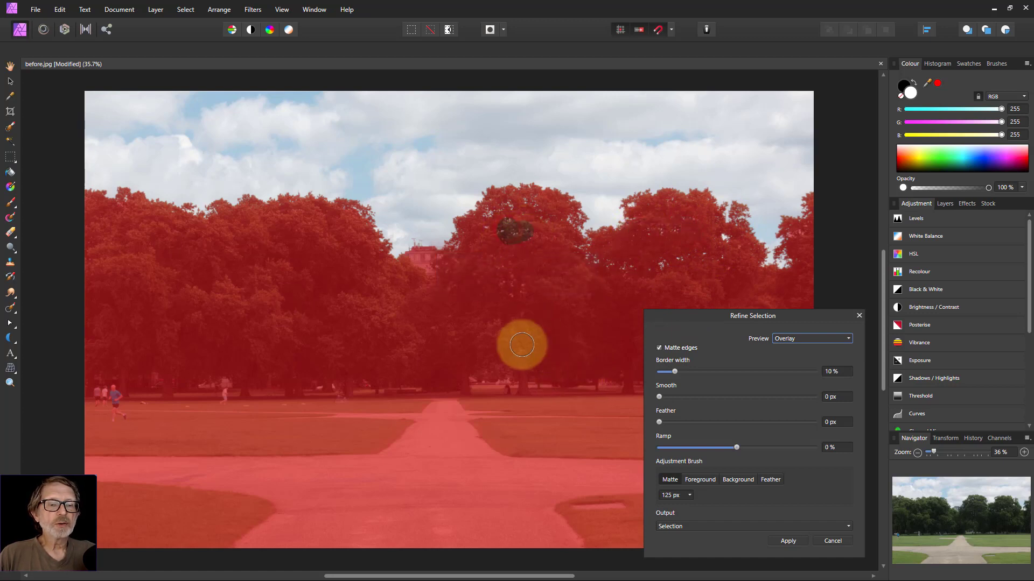
{"action": "left_click_drag", "start_coordinate": [508, 284], "coordinate": [508, 294]}
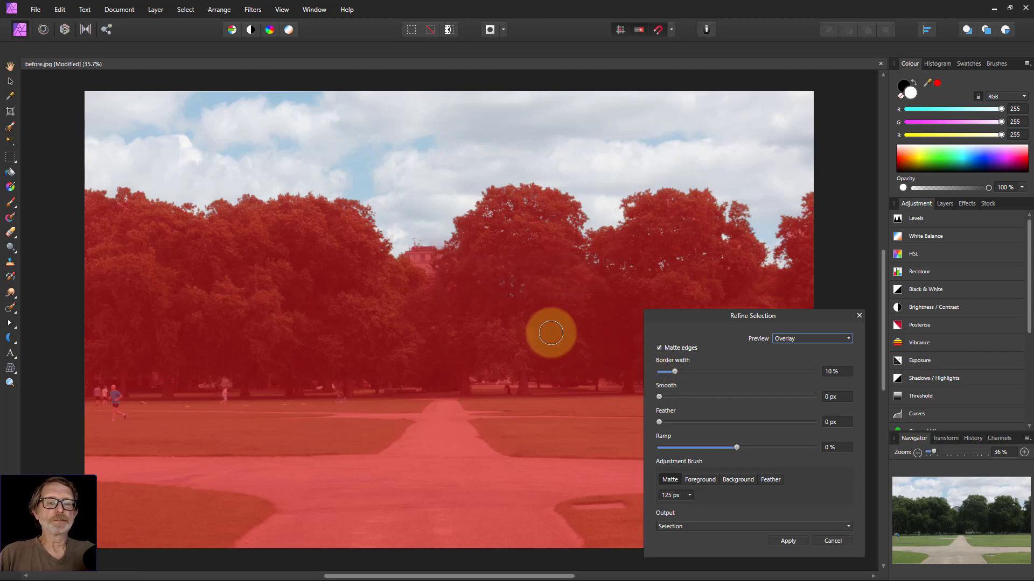
{"action": "left_click", "coordinate": [788, 541]}
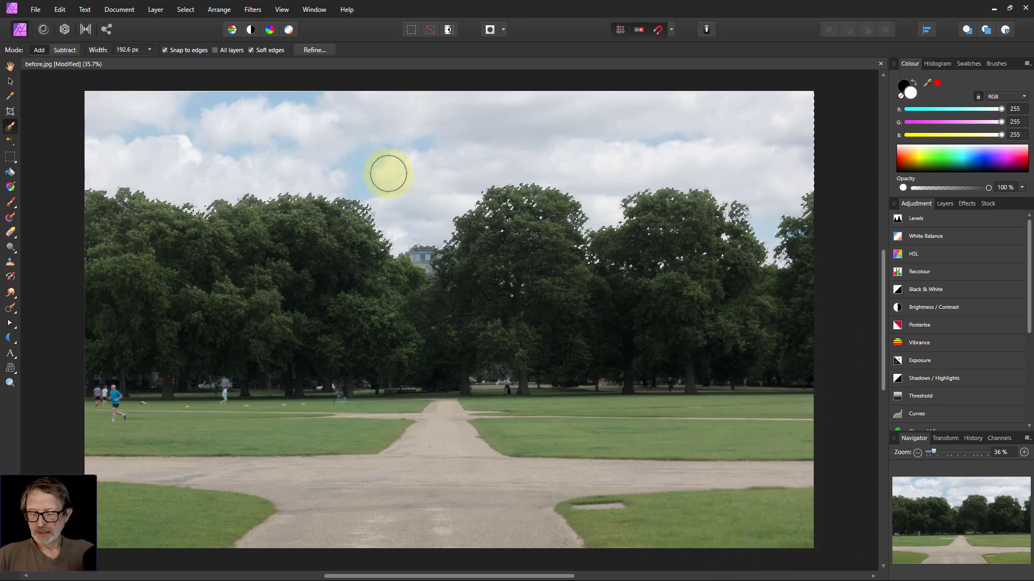
{"action": "scroll", "coordinate": [378, 174], "scroll_direction": "up", "scroll_amount": 10}
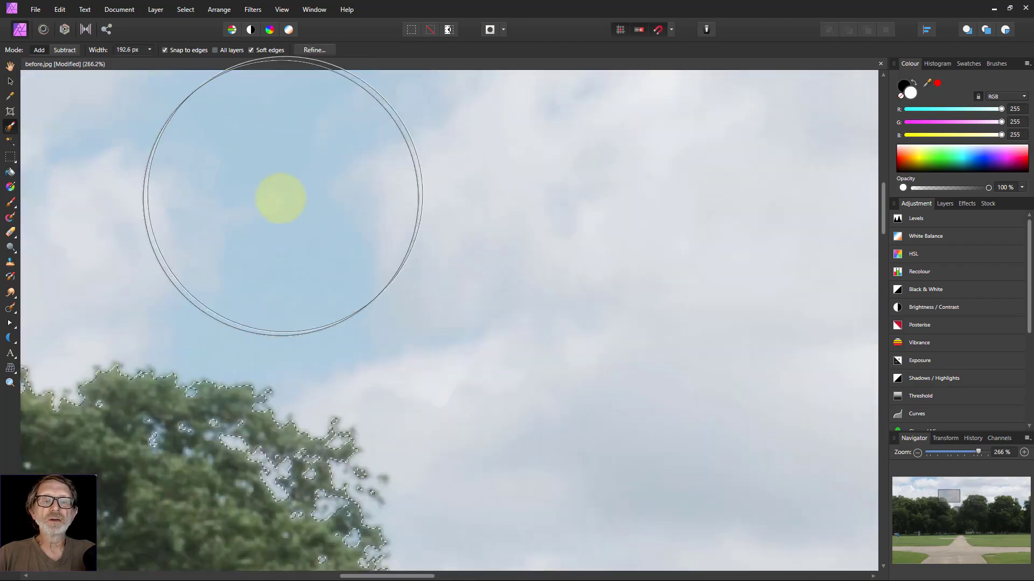
{"action": "scroll", "coordinate": [323, 211], "scroll_direction": "down", "scroll_amount": 10}
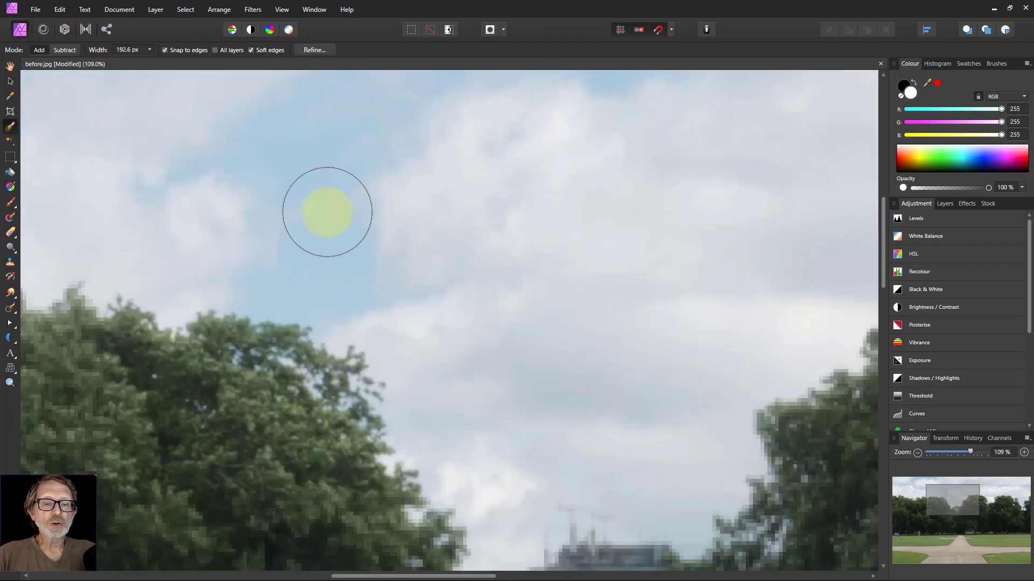
{"action": "scroll", "coordinate": [334, 221], "scroll_direction": "down", "scroll_amount": 1}
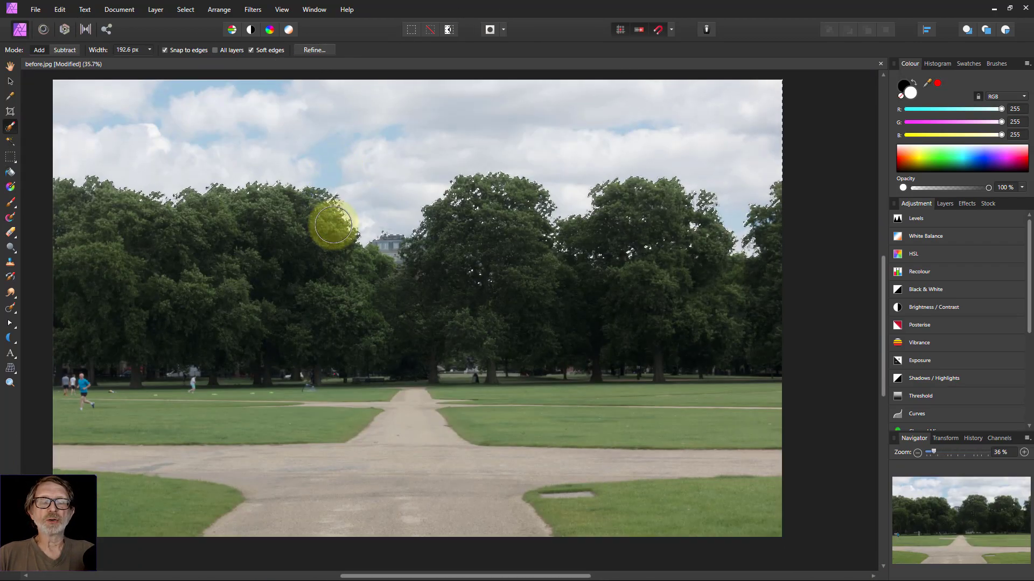
Darken the sky with a Brightness / Contrast adjustment at -33% brightness and 41% contrast, merged in.
{"action": "left_click", "coordinate": [924, 307]}
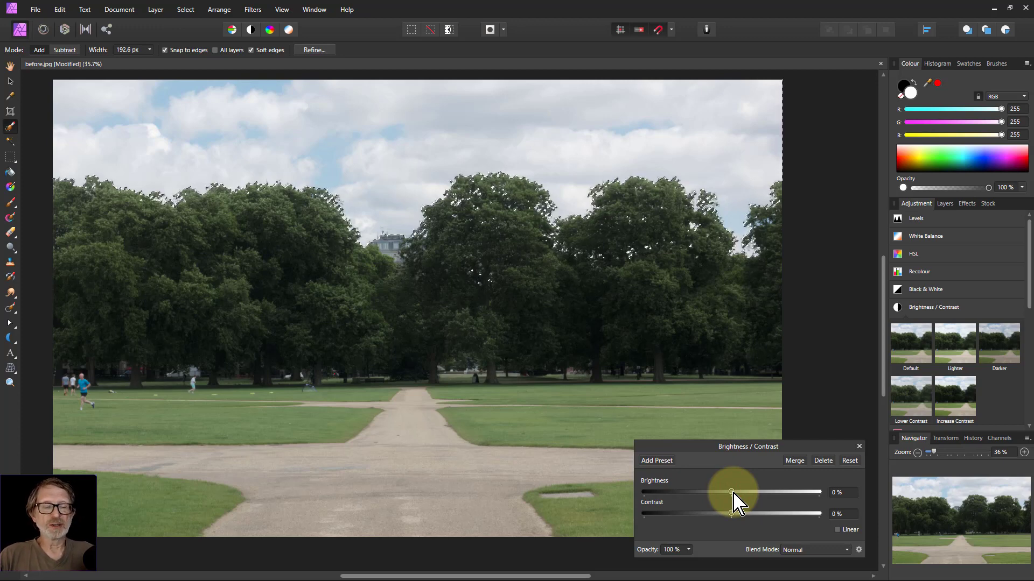
{"action": "left_click_drag", "start_coordinate": [732, 492], "coordinate": [759, 513]}
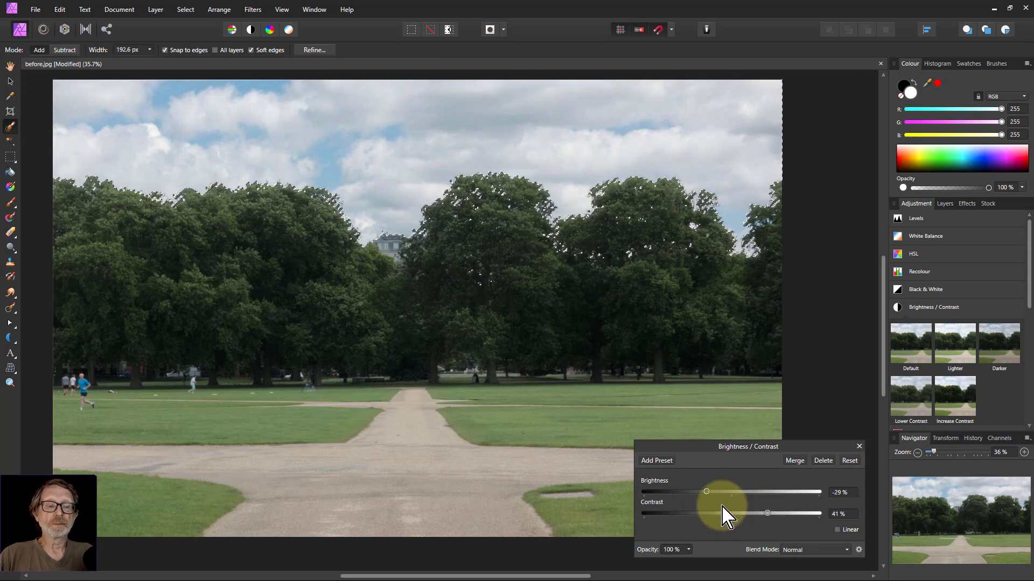
{"action": "left_click_drag", "start_coordinate": [707, 493], "coordinate": [685, 493]}
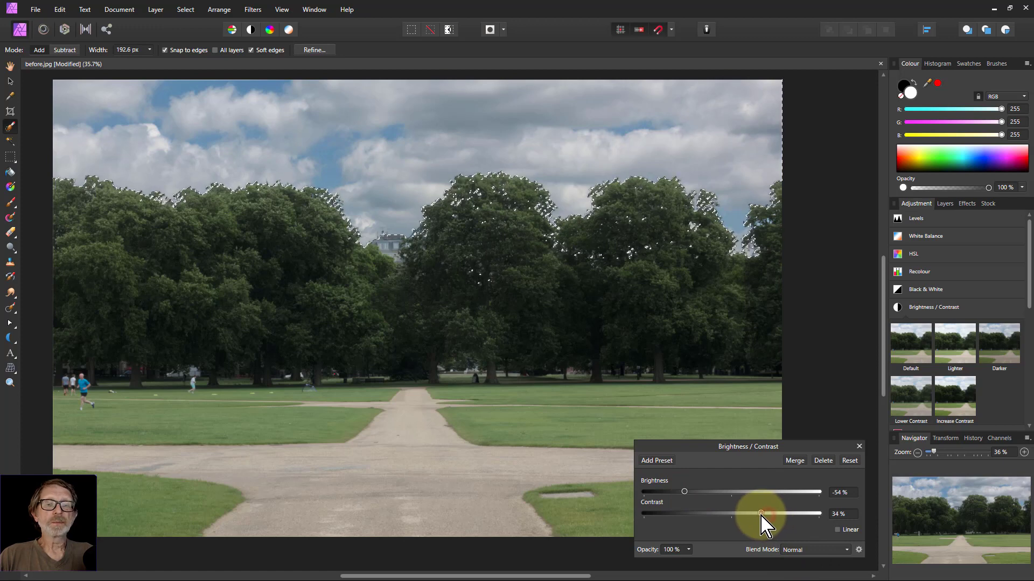
{"action": "left_click_drag", "start_coordinate": [767, 525], "coordinate": [772, 525]}
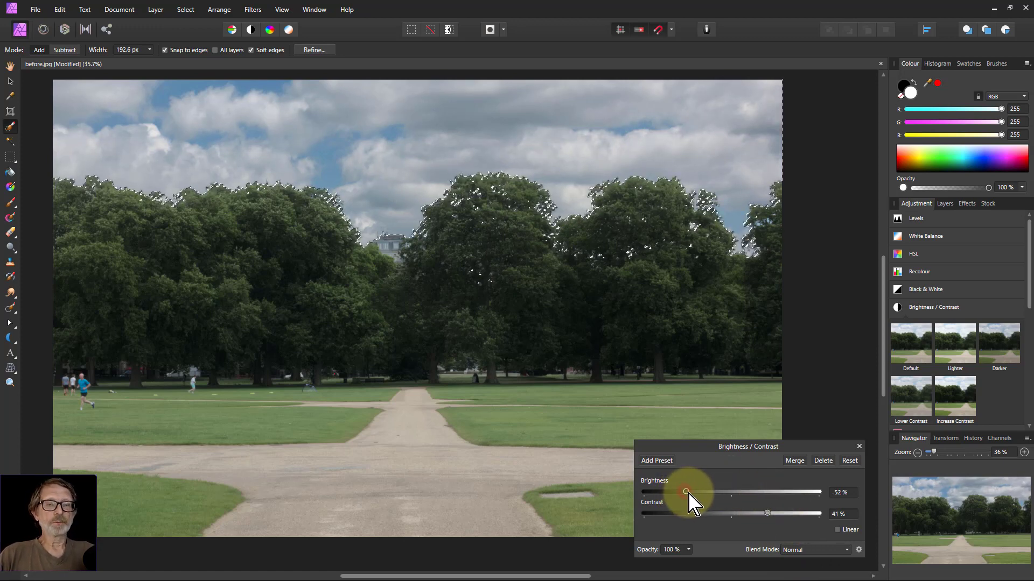
{"action": "left_click_drag", "start_coordinate": [690, 493], "coordinate": [703, 495]}
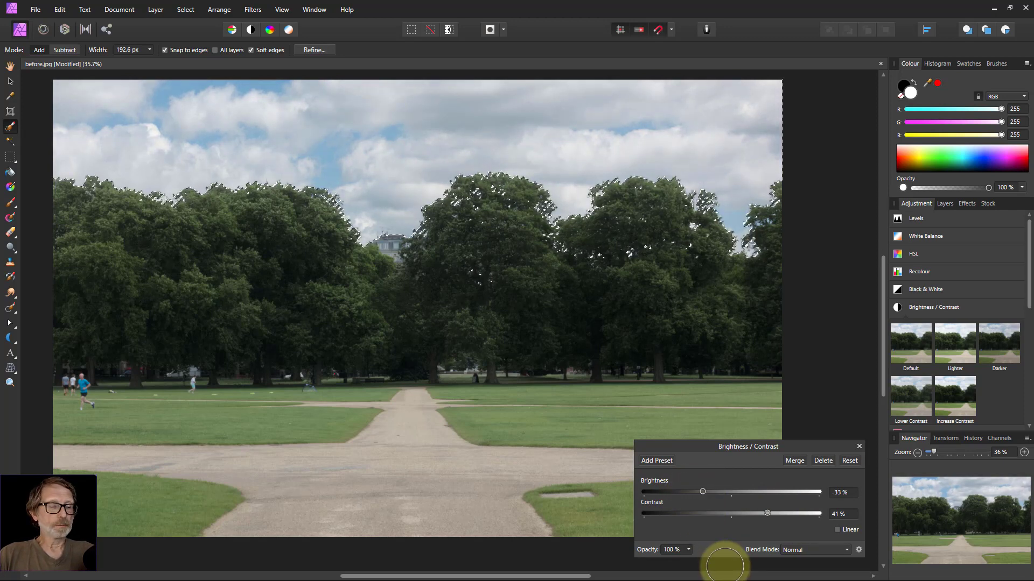
{"action": "left_click", "coordinate": [795, 461]}
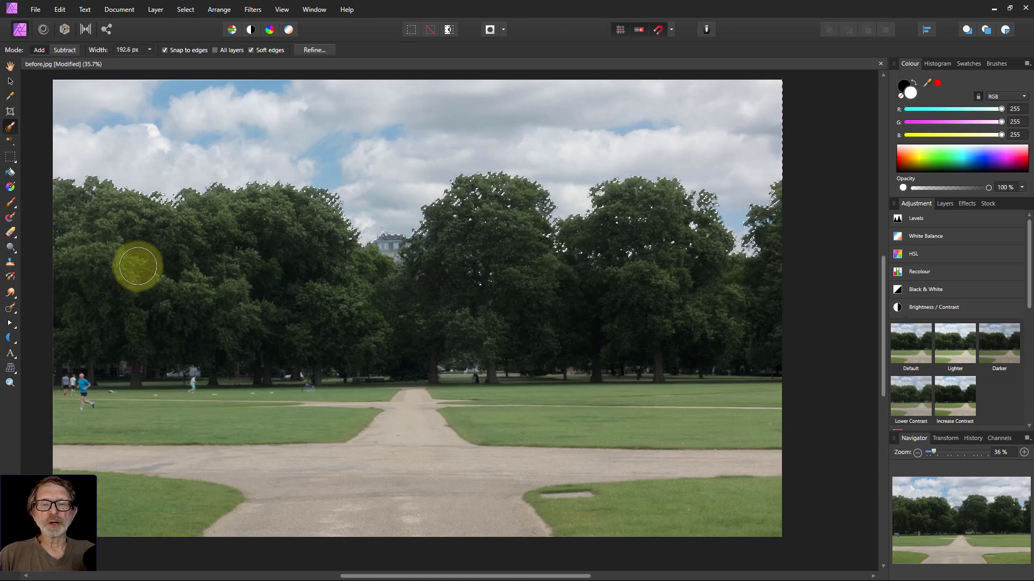
Invert the selection away from the sky, check it in Quick Mask, and subtract the grass, then open Refine.
{"action": "left_click", "coordinate": [186, 9]}
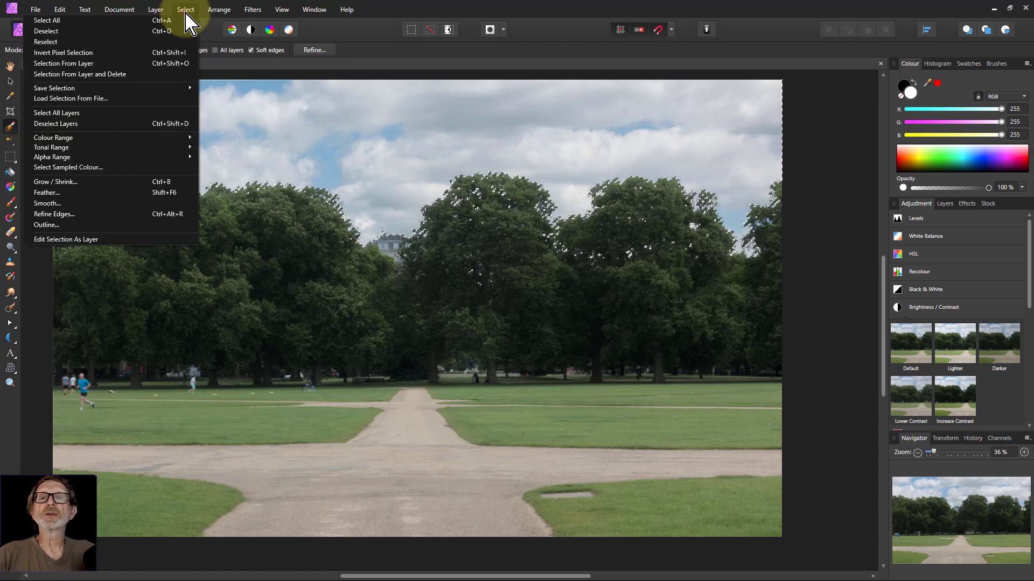
{"action": "left_click", "coordinate": [135, 52]}
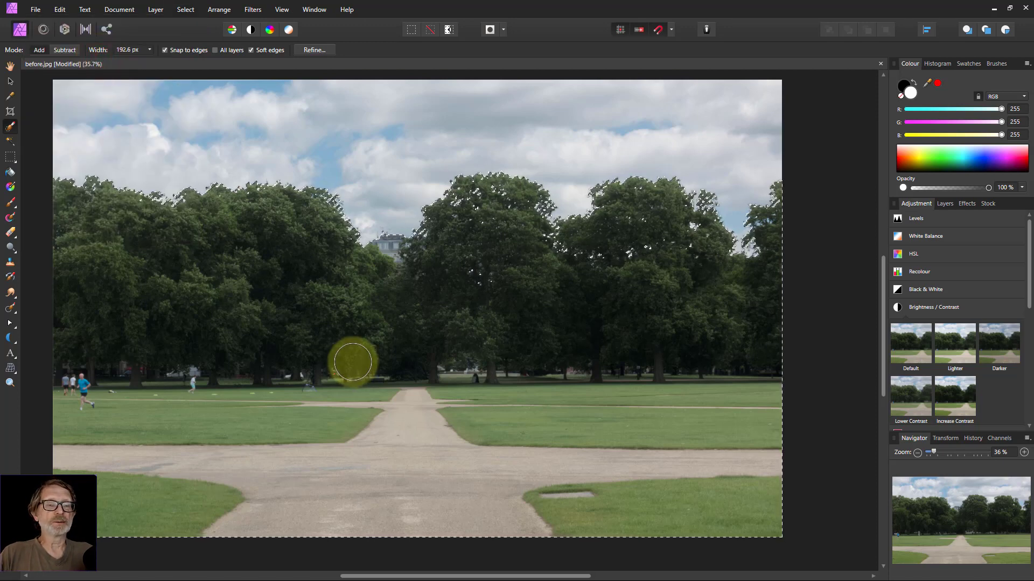
{"action": "left_click", "coordinate": [490, 32]}
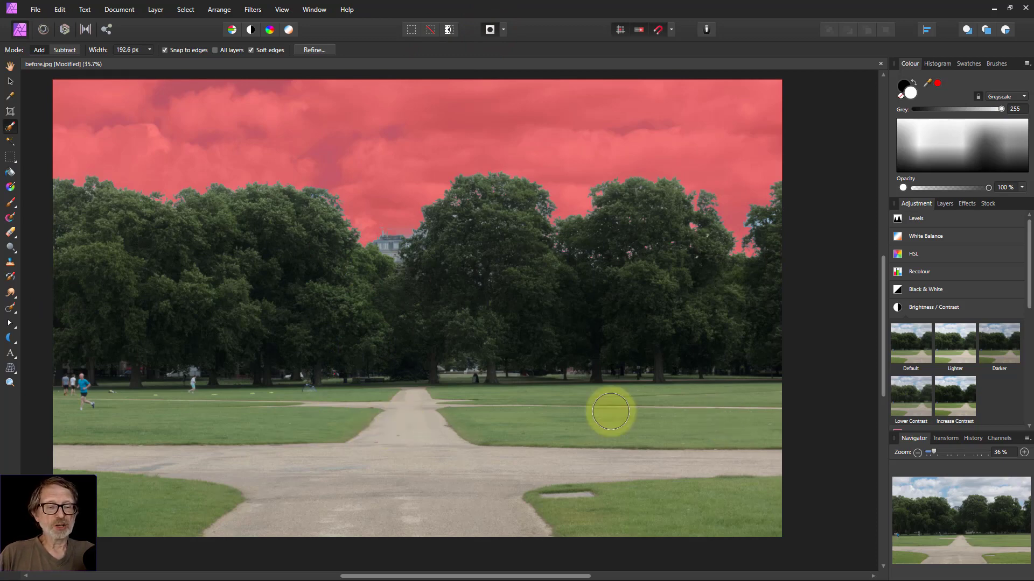
{"action": "left_click", "coordinate": [490, 30]}
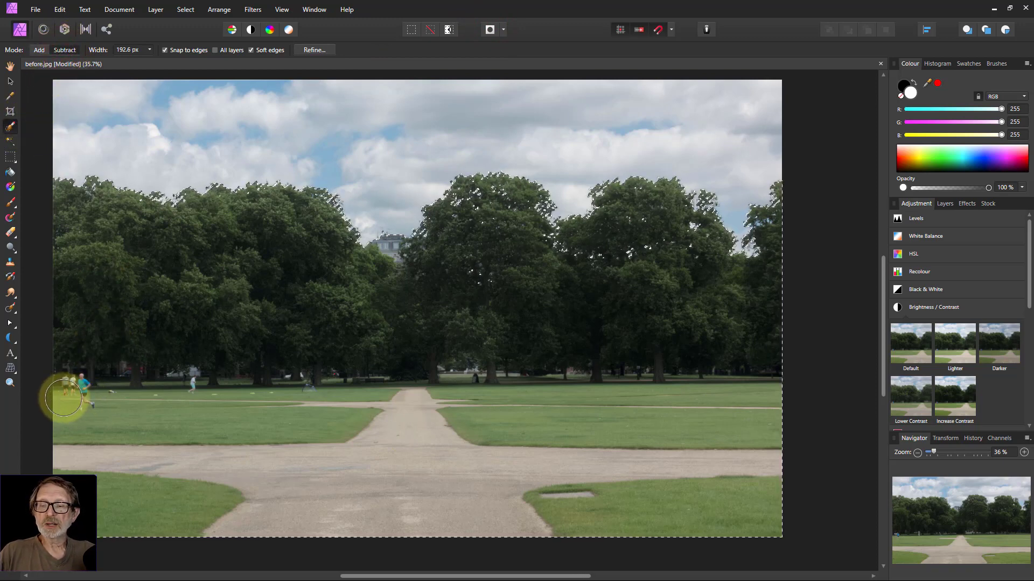
{"action": "mouse_move", "coordinate": [63, 401]}
{"action": "left_mouse_down"}
{"action": "mouse_move", "coordinate": [261, 411]}
{"action": "mouse_move", "coordinate": [224, 399]}
{"action": "mouse_move", "coordinate": [439, 418]}
{"action": "mouse_move", "coordinate": [641, 409]}
{"action": "mouse_move", "coordinate": [744, 491]}
{"action": "mouse_move", "coordinate": [593, 452]}
{"action": "mouse_move", "coordinate": [360, 444]}
{"action": "mouse_move", "coordinate": [57, 473]}
{"action": "left_mouse_up"}
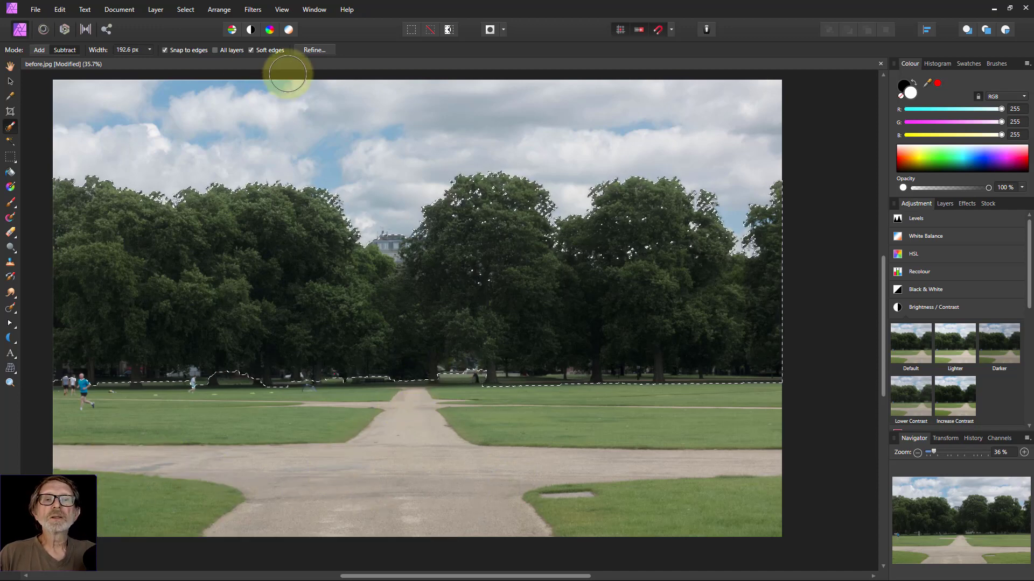
{"action": "left_click", "coordinate": [313, 50]}
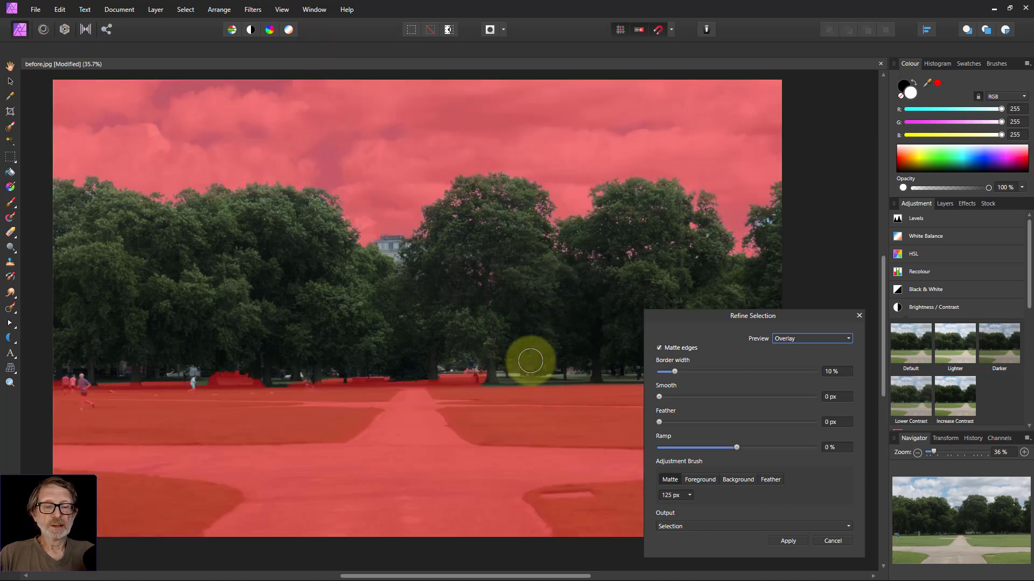
Paint the Matte refinement along the treeline and grass line, then apply the refined tree selection.
{"action": "mouse_move", "coordinate": [531, 362]}
{"action": "left_mouse_down"}
{"action": "mouse_move", "coordinate": [445, 385]}
{"action": "mouse_move", "coordinate": [559, 394]}
{"action": "mouse_move", "coordinate": [526, 397]}
{"action": "mouse_move", "coordinate": [477, 428]}
{"action": "left_mouse_up"}
{"action": "left_click", "coordinate": [544, 388]}
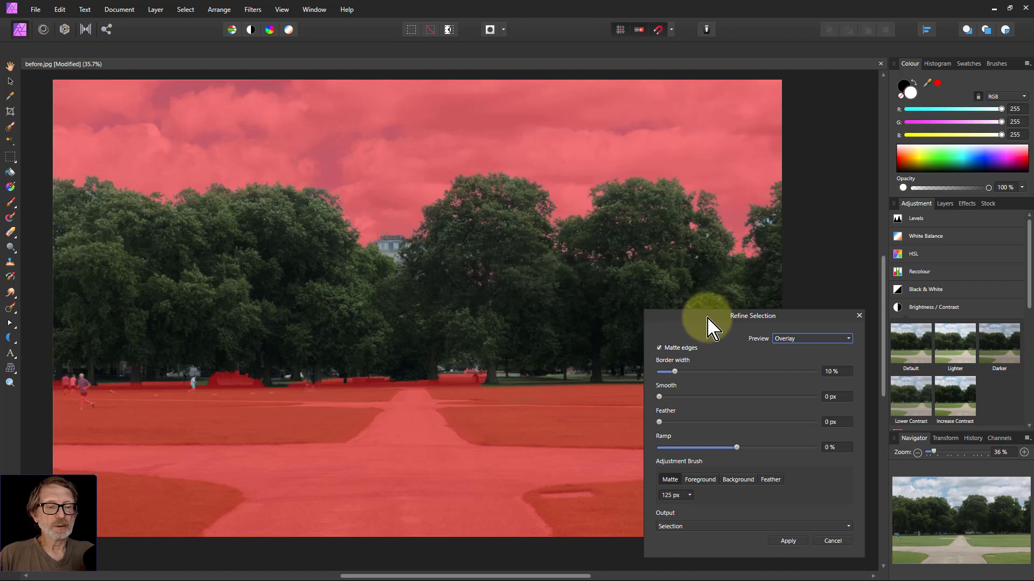
{"action": "left_click_drag", "start_coordinate": [695, 321], "coordinate": [772, 265]}
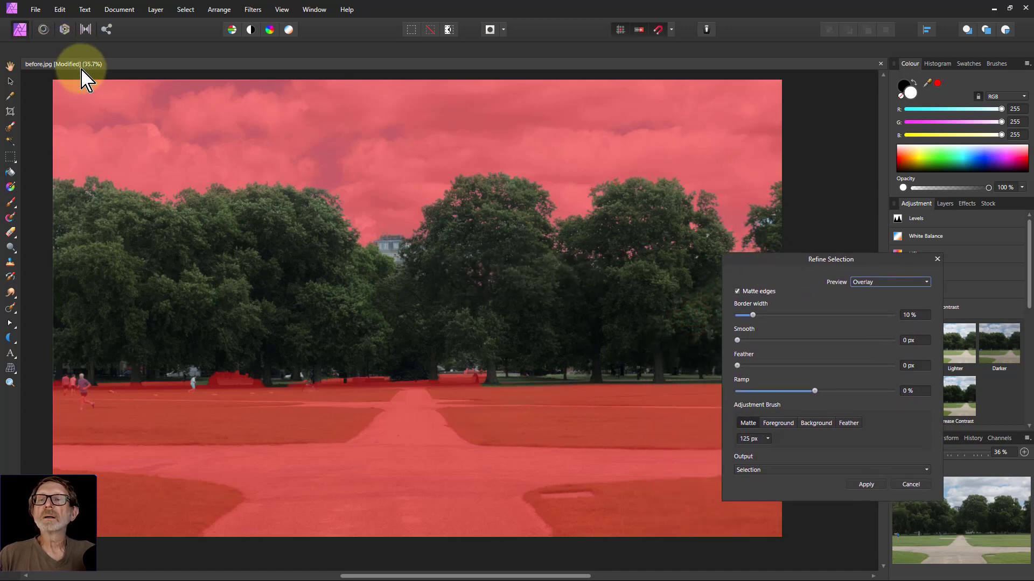
{"action": "left_click_drag", "start_coordinate": [495, 374], "coordinate": [743, 370]}
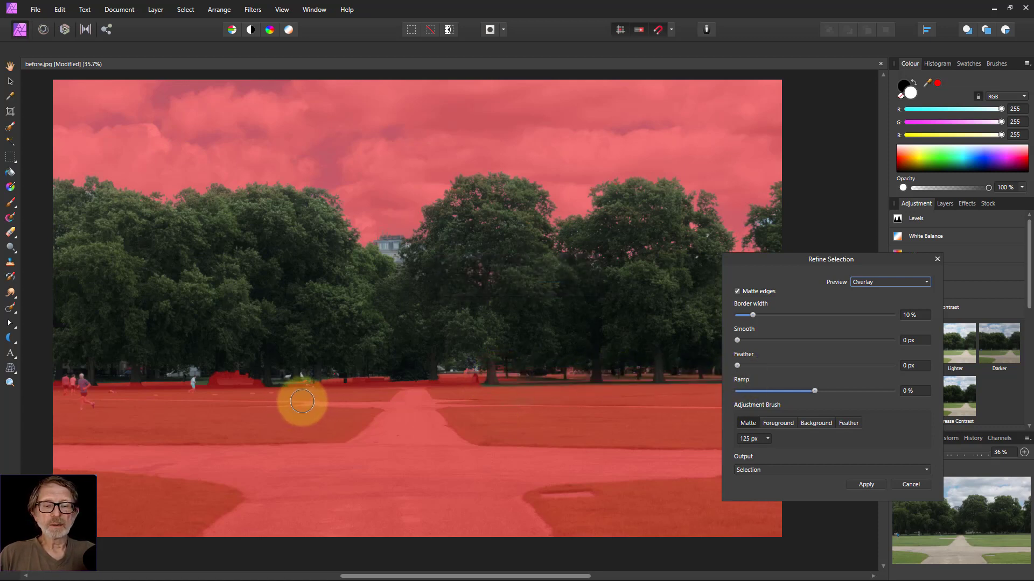
{"action": "mouse_move", "coordinate": [301, 400]}
{"action": "left_mouse_down"}
{"action": "mouse_move", "coordinate": [166, 388]}
{"action": "mouse_move", "coordinate": [282, 383]}
{"action": "mouse_move", "coordinate": [212, 377]}
{"action": "mouse_move", "coordinate": [109, 387]}
{"action": "mouse_move", "coordinate": [296, 457]}
{"action": "left_mouse_up"}
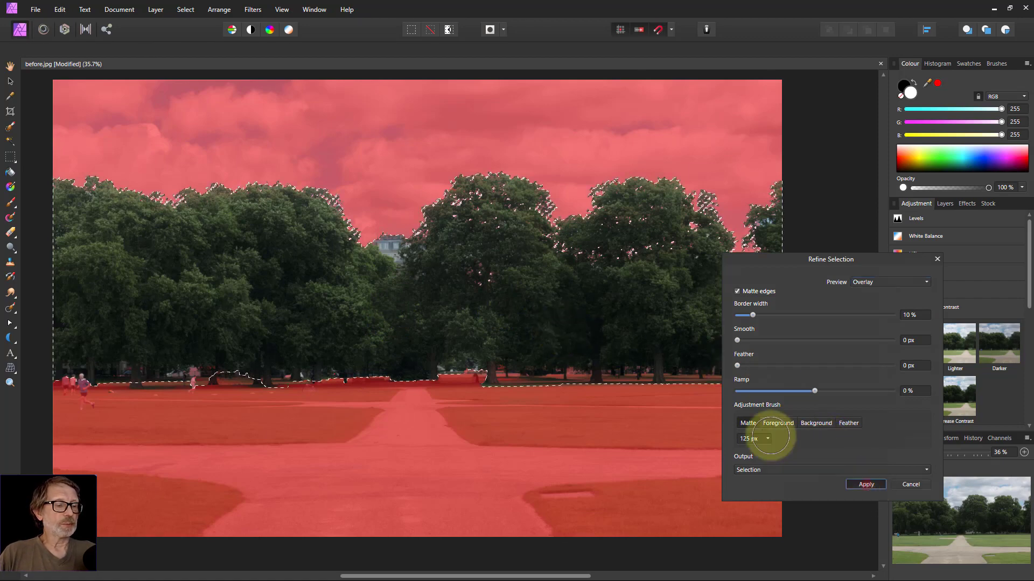
{"action": "left_click", "coordinate": [866, 485]}
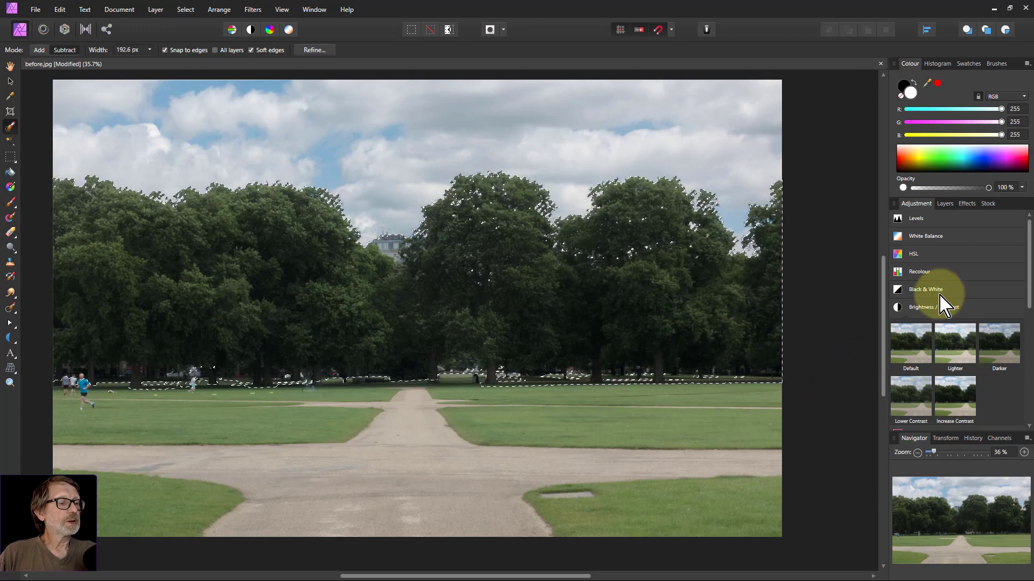
Brighten the trees with a Brightness / Contrast adjustment at 35% brightness and 3% contrast, merged in.
{"action": "left_click", "coordinate": [914, 347]}
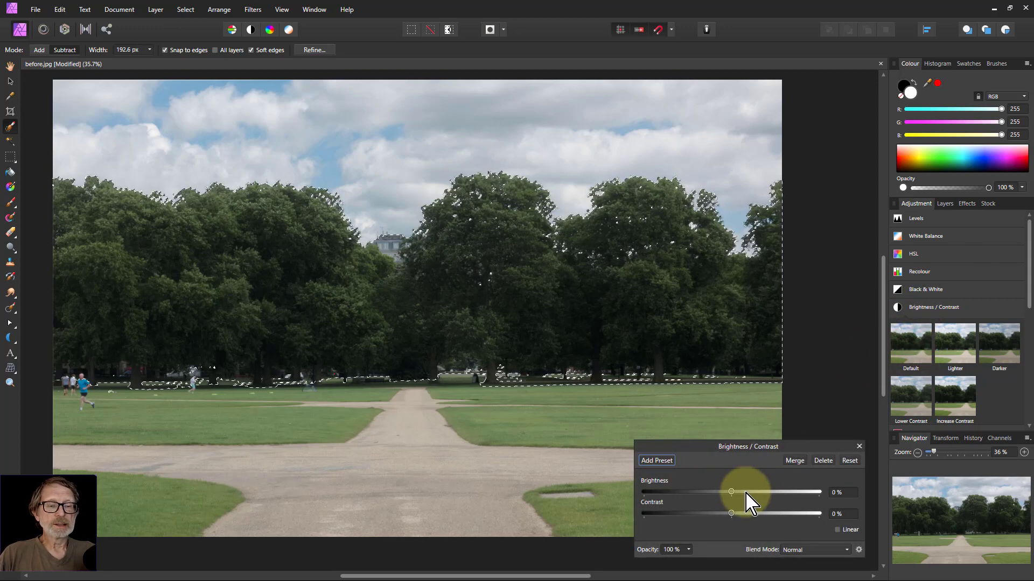
{"action": "left_click_drag", "start_coordinate": [732, 493], "coordinate": [764, 493]}
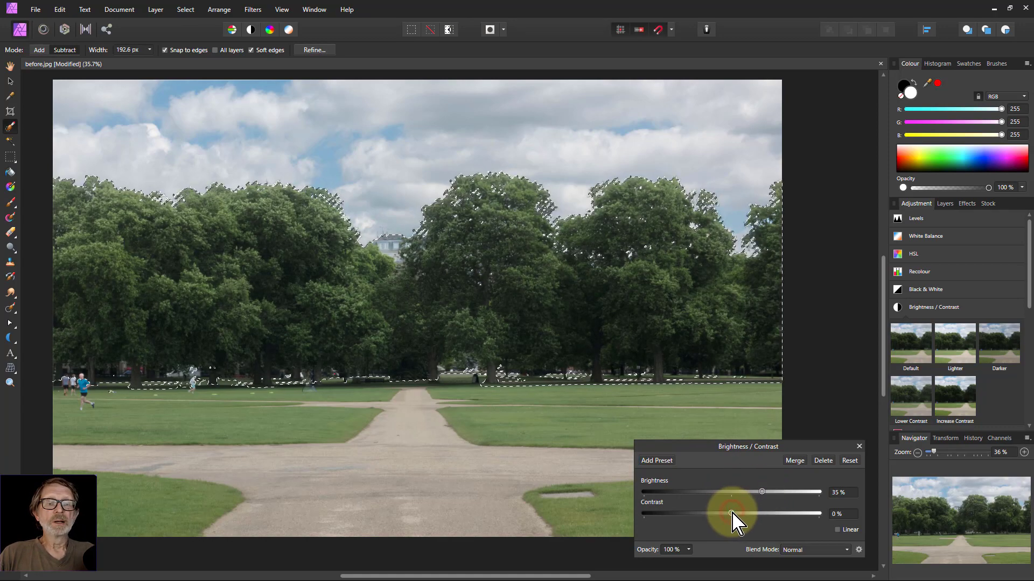
{"action": "left_click_drag", "start_coordinate": [742, 514], "coordinate": [710, 514]}
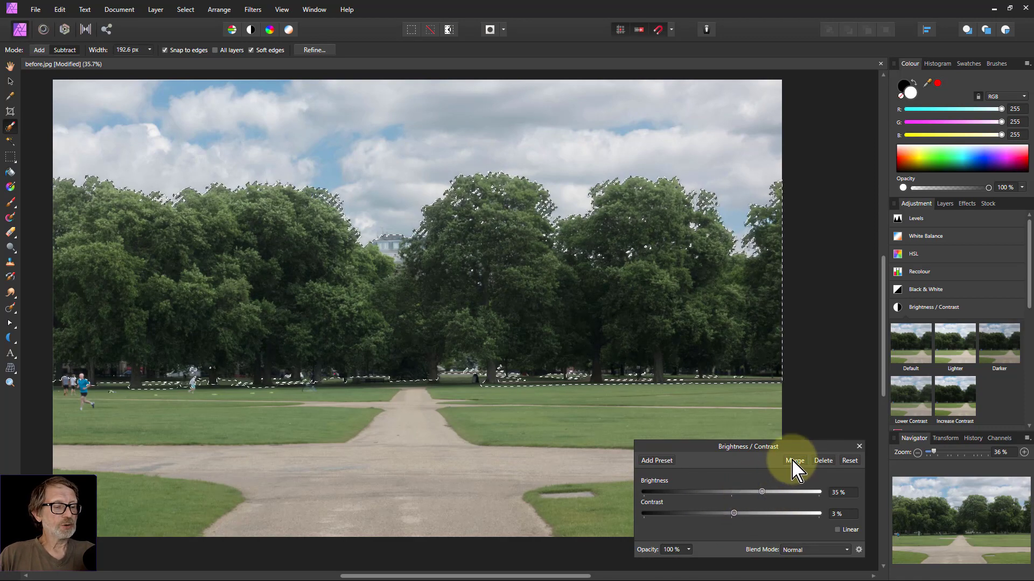
{"action": "left_click", "coordinate": [795, 460]}
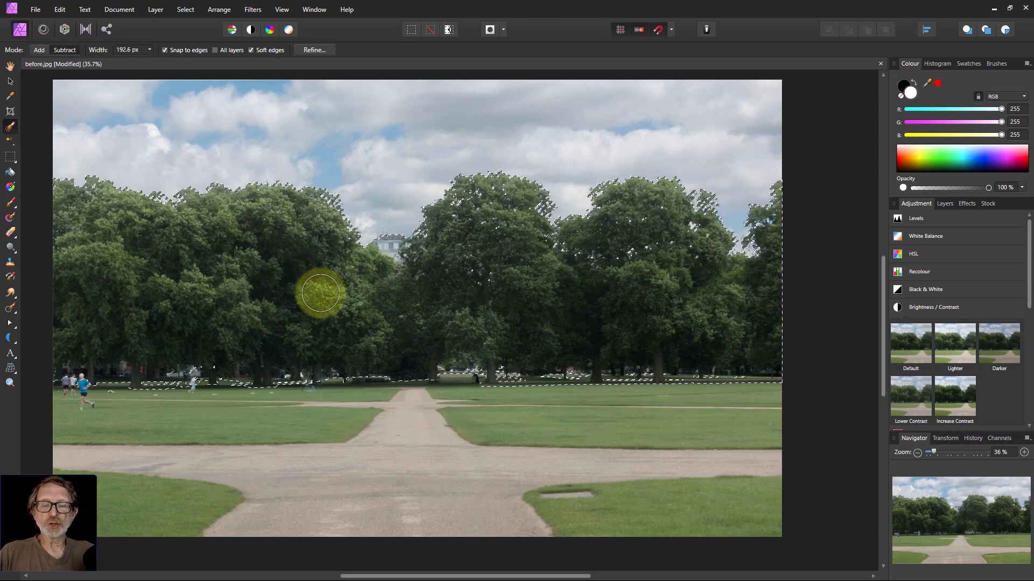
Apply an Unsharp Mask to the trees with 1.7 px radius, 1.374 factor and 0% threshold.
{"action": "scroll", "coordinate": [318, 288], "scroll_direction": "up", "scroll_amount": 10}
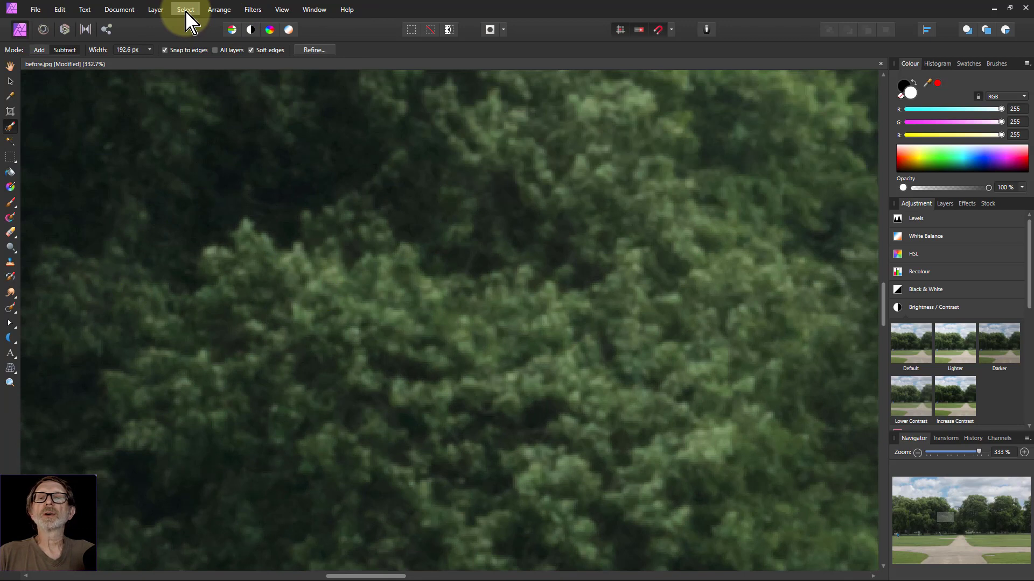
{"action": "left_click", "coordinate": [251, 12]}
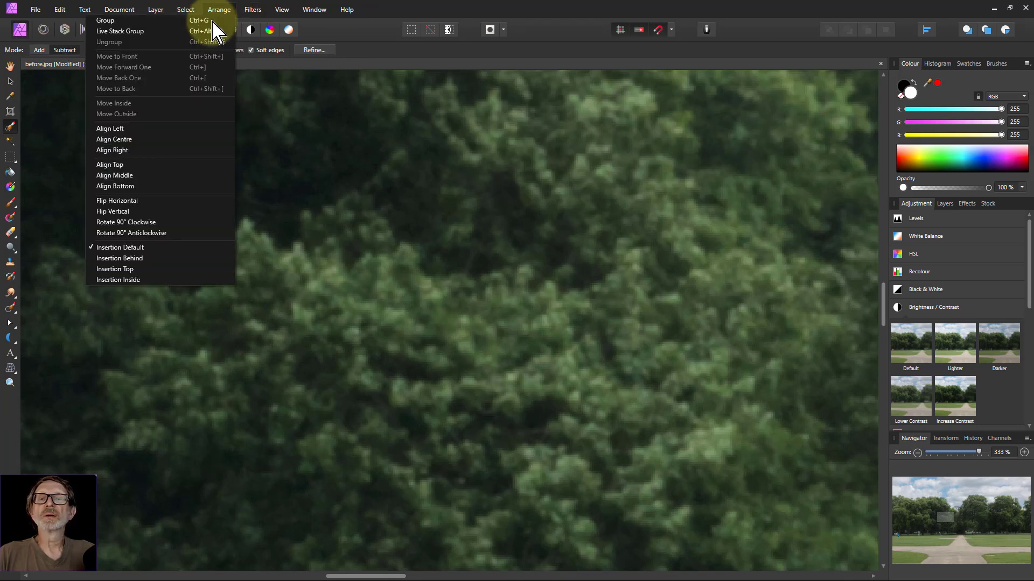
{"action": "mouse_move", "coordinate": [185, 44]}
{"action": "left_click", "coordinate": [70, 45]}
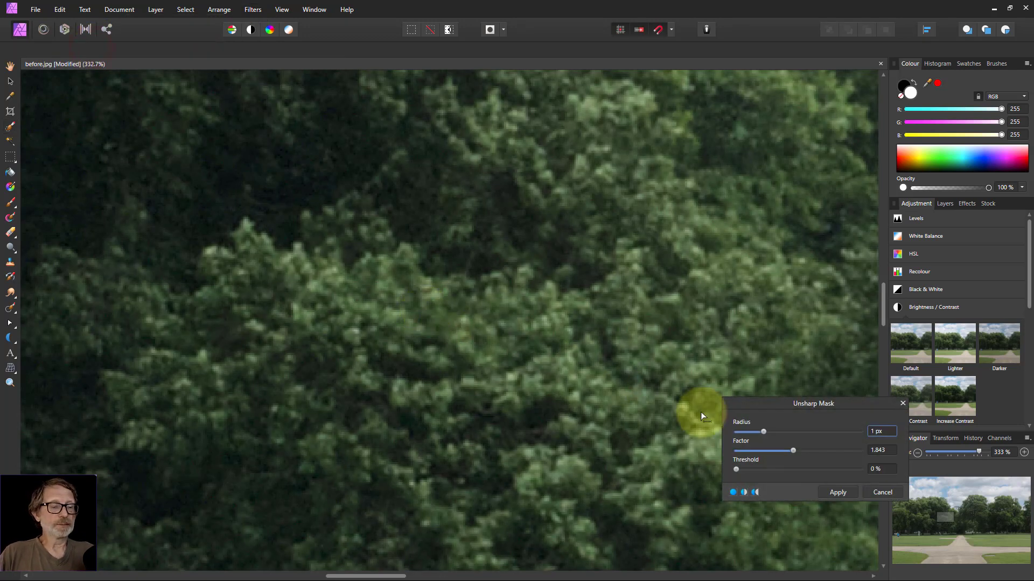
{"action": "left_click_drag", "start_coordinate": [754, 433], "coordinate": [695, 434]}
{"action": "left_click_drag", "start_coordinate": [793, 451], "coordinate": [737, 447]}
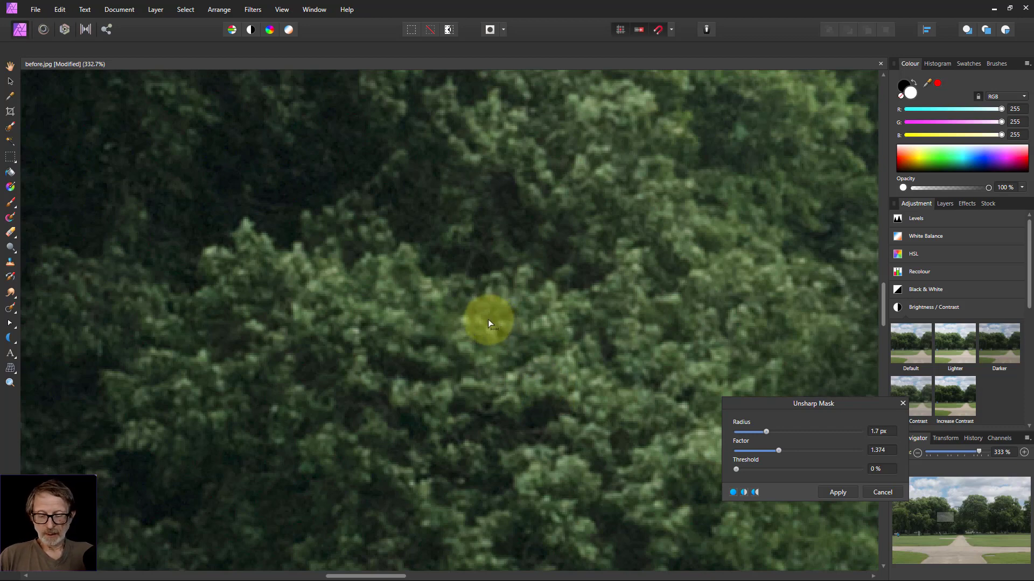
{"action": "key", "text": "ctrl+0"}
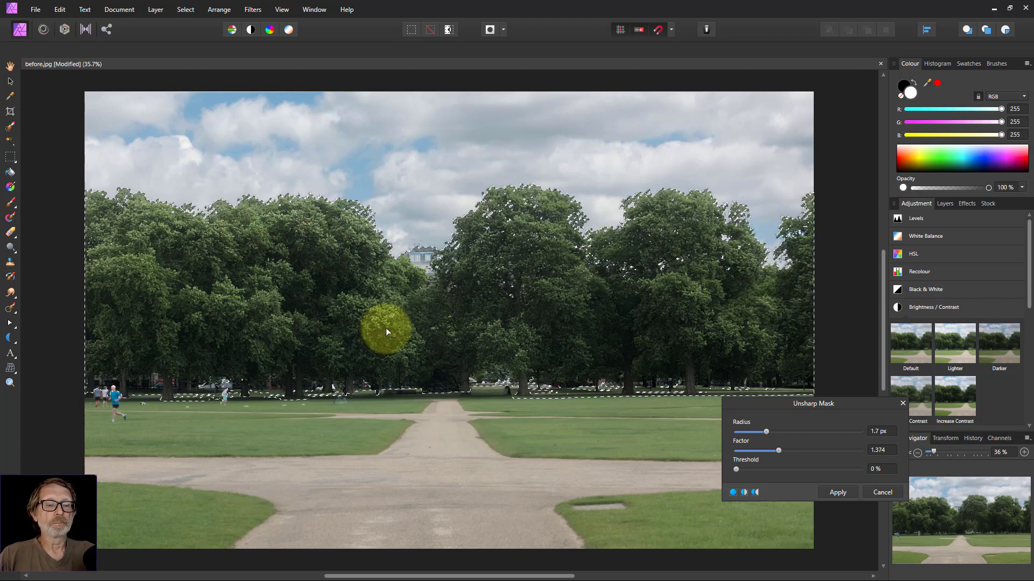
{"action": "left_click", "coordinate": [838, 494]}
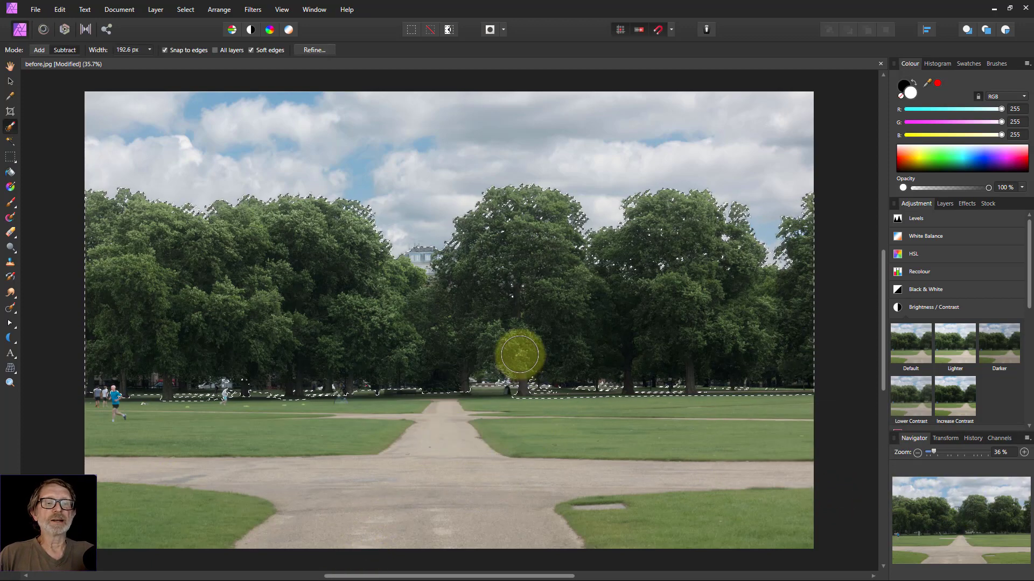
Invert the selection, then paint black over the sky in Quick Mask with the Paint Brush.
{"action": "left_click", "coordinate": [187, 9]}
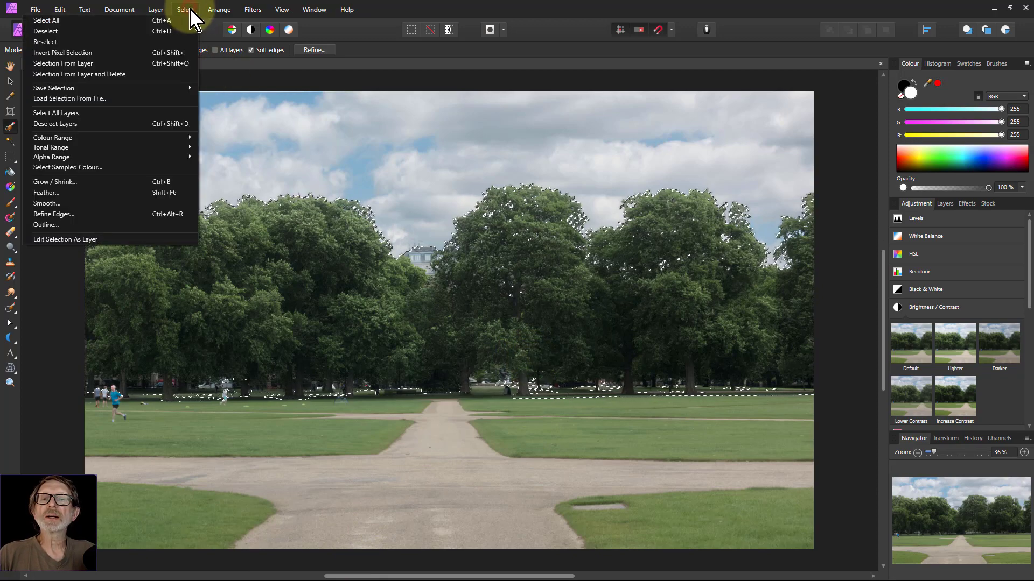
{"action": "left_click", "coordinate": [148, 53]}
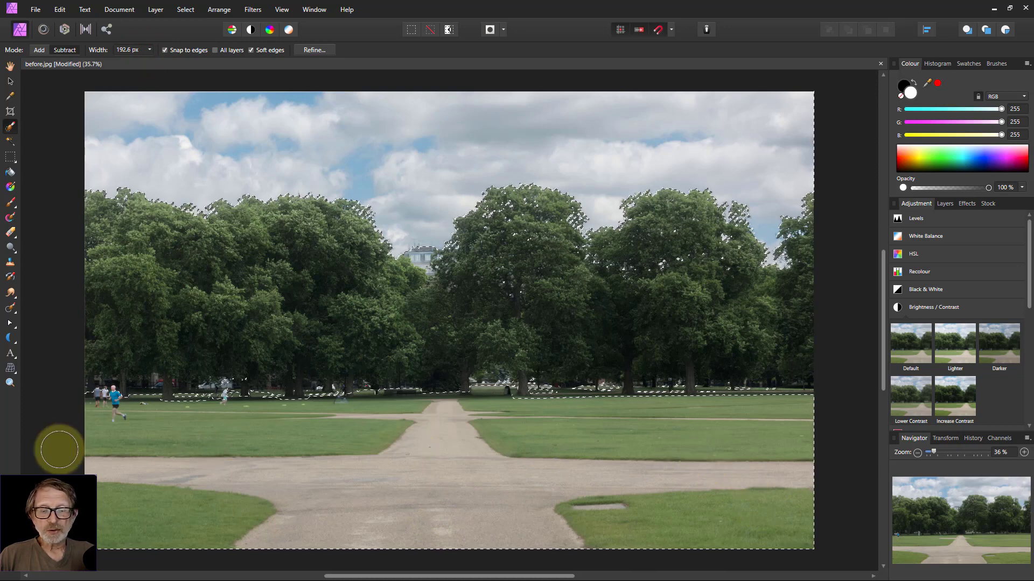
{"action": "left_click", "coordinate": [490, 29]}
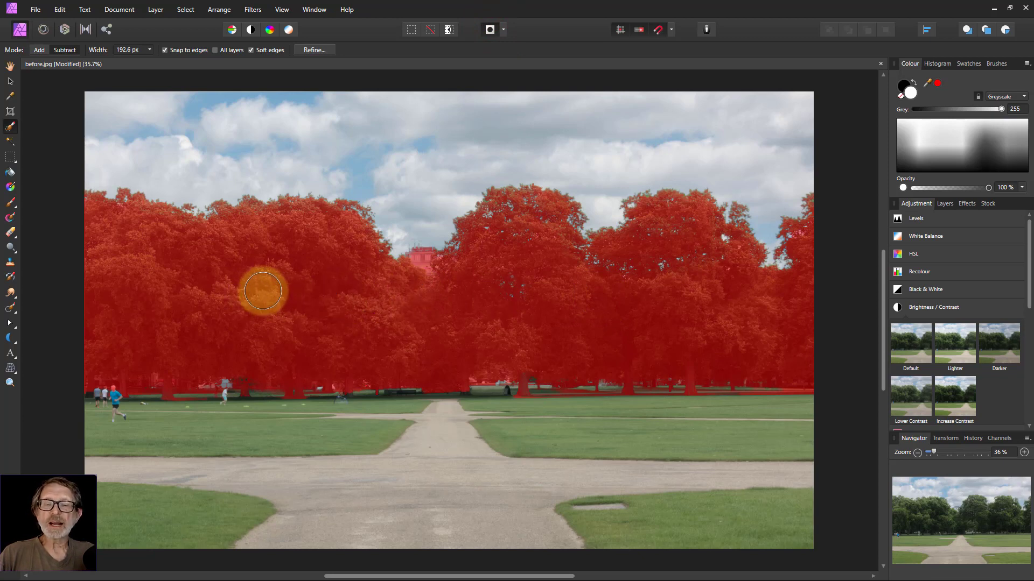
{"action": "left_click", "coordinate": [10, 203]}
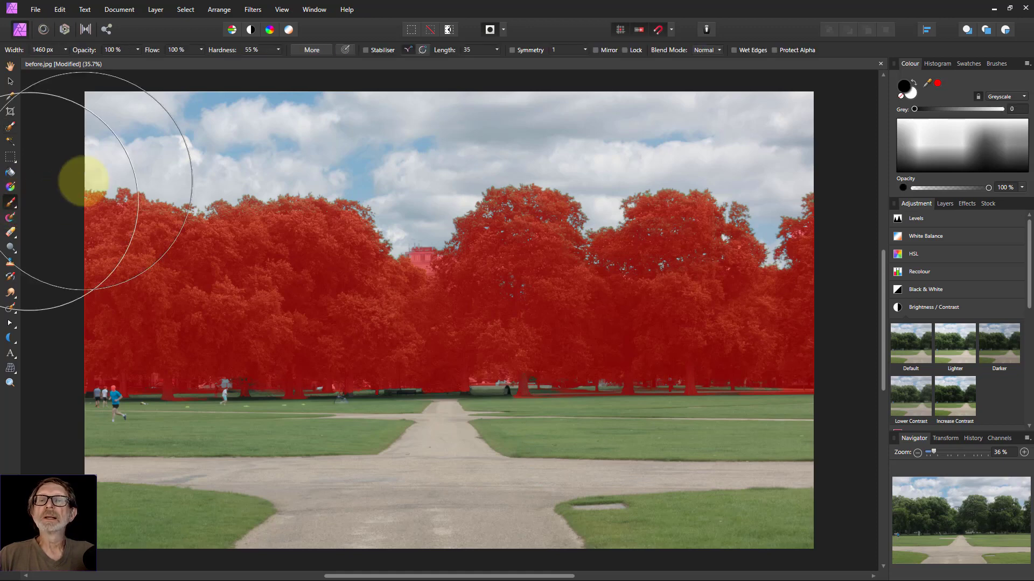
{"action": "left_click", "coordinate": [189, 154]}
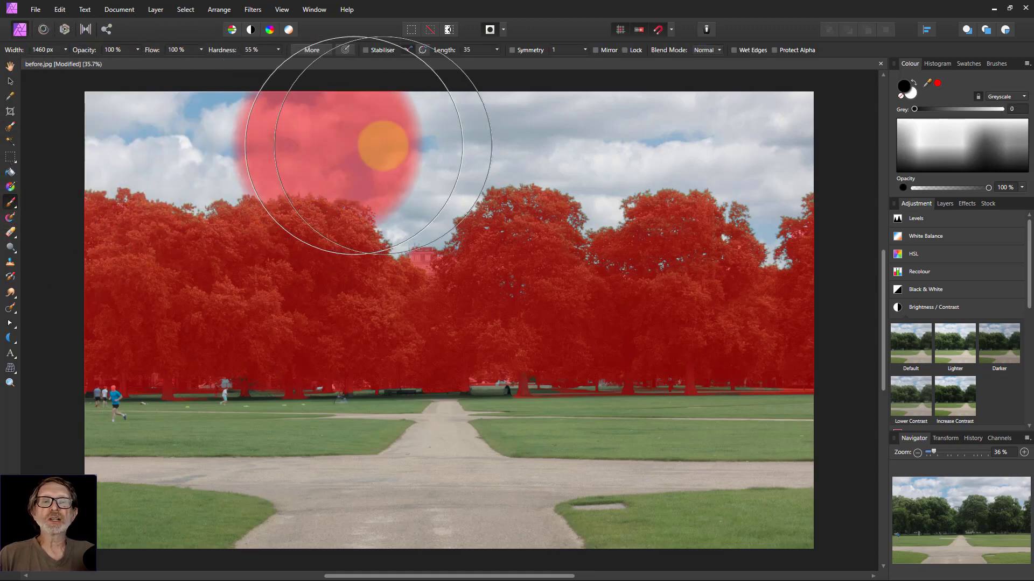
{"action": "left_click", "coordinate": [903, 84]}
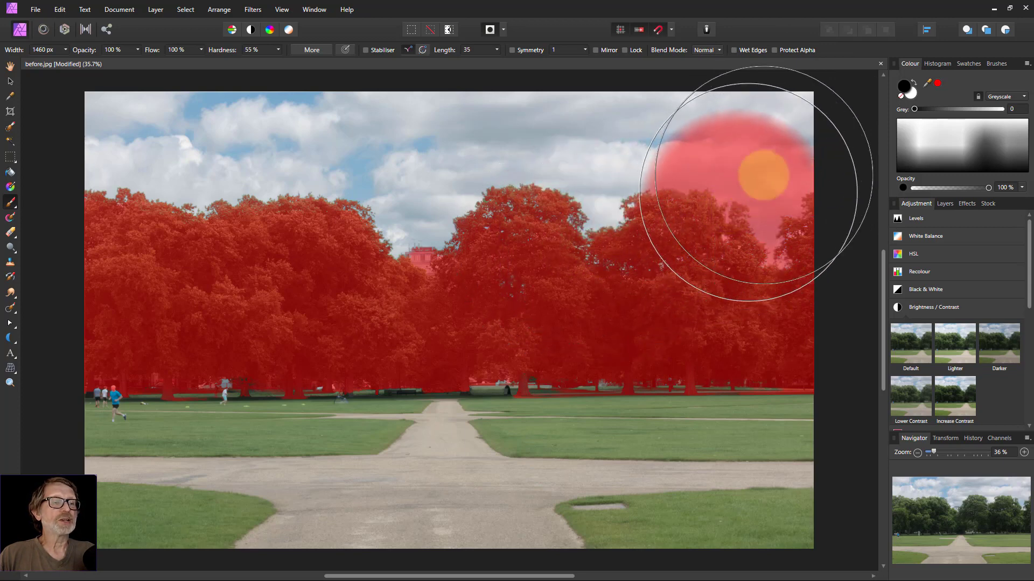
{"action": "mouse_move", "coordinate": [794, 154]}
{"action": "left_mouse_down"}
{"action": "mouse_move", "coordinate": [779, 195]}
{"action": "mouse_move", "coordinate": [669, 164]}
{"action": "mouse_move", "coordinate": [513, 153]}
{"action": "mouse_move", "coordinate": [393, 192]}
{"action": "mouse_move", "coordinate": [605, 201]}
{"action": "mouse_move", "coordinate": [137, 181]}
{"action": "mouse_move", "coordinate": [80, 164]}
{"action": "mouse_move", "coordinate": [185, 276]}
{"action": "mouse_move", "coordinate": [120, 531]}
{"action": "left_mouse_up"}
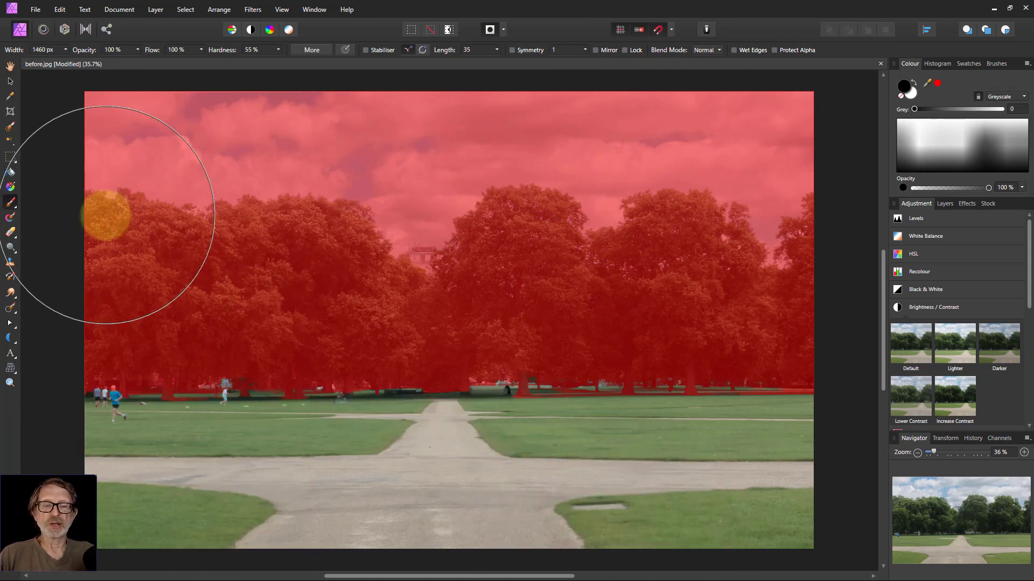
{"action": "left_click", "coordinate": [490, 29]}
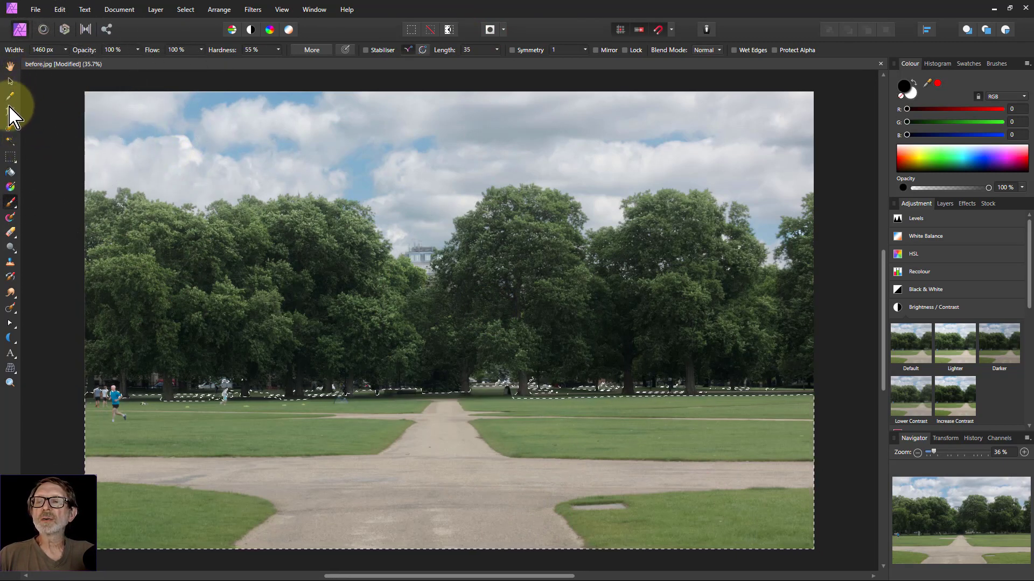
Brush over the paths across the lawn with the Selection Brush to adjust the selection.
{"action": "left_click", "coordinate": [10, 127]}
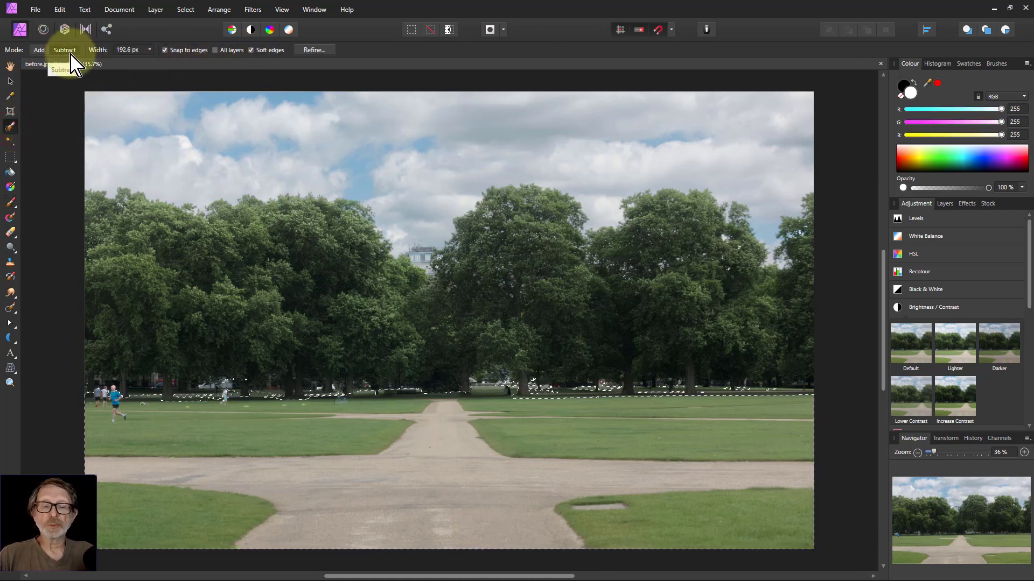
{"action": "mouse_move", "coordinate": [425, 482]}
{"action": "left_mouse_down"}
{"action": "mouse_move", "coordinate": [492, 545]}
{"action": "mouse_move", "coordinate": [524, 553]}
{"action": "mouse_move", "coordinate": [473, 512]}
{"action": "mouse_move", "coordinate": [475, 499]}
{"action": "mouse_move", "coordinate": [518, 523]}
{"action": "mouse_move", "coordinate": [448, 450]}
{"action": "left_mouse_up"}
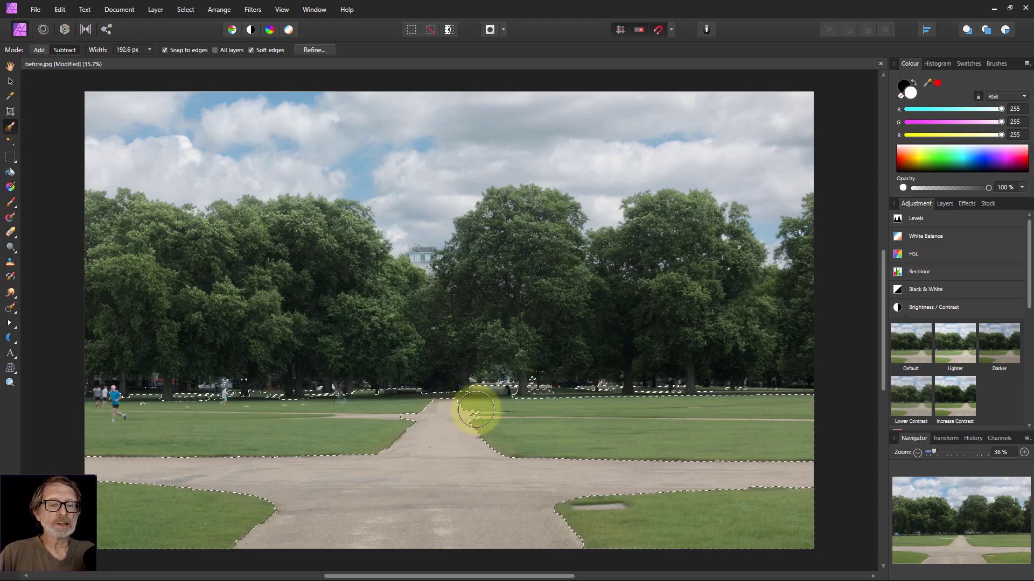
Refine the grass selection with the Matte brush along the thin path lines and runners, then apply.
{"action": "left_click", "coordinate": [314, 49]}
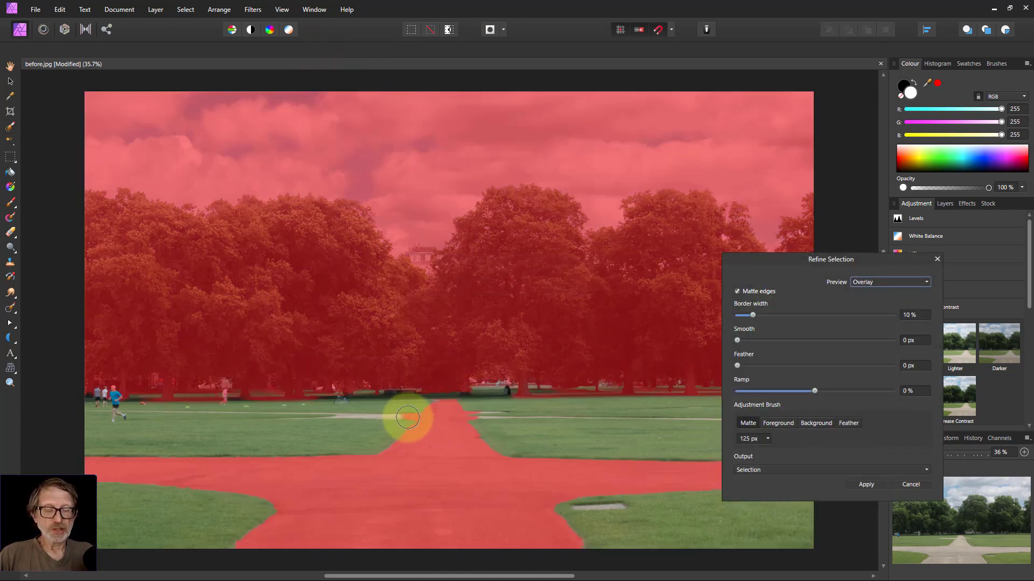
{"action": "mouse_move", "coordinate": [407, 417]}
{"action": "left_mouse_down"}
{"action": "mouse_move", "coordinate": [302, 418]}
{"action": "mouse_move", "coordinate": [418, 422]}
{"action": "left_mouse_up"}
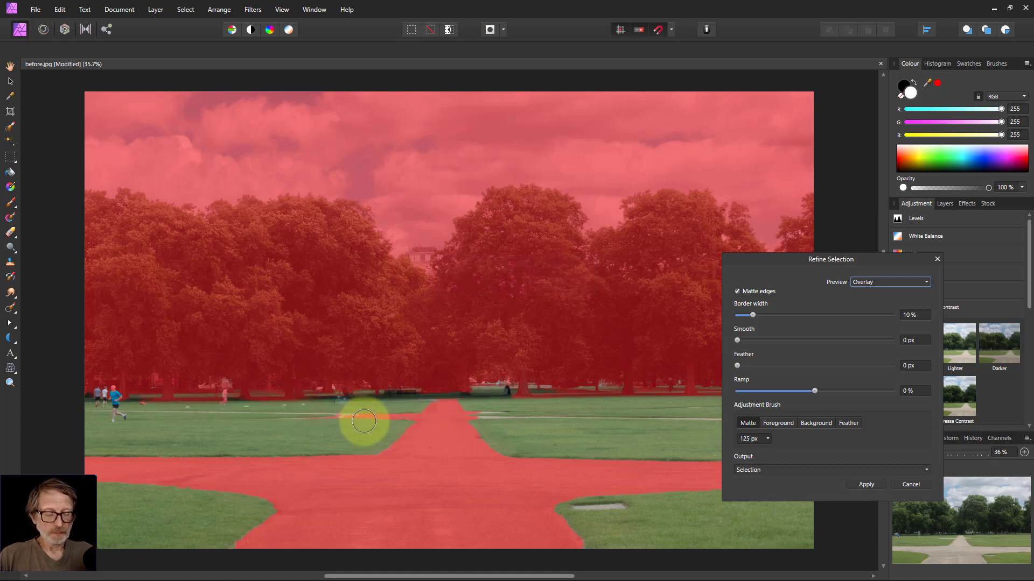
{"action": "left_click_drag", "start_coordinate": [359, 416], "coordinate": [131, 413]}
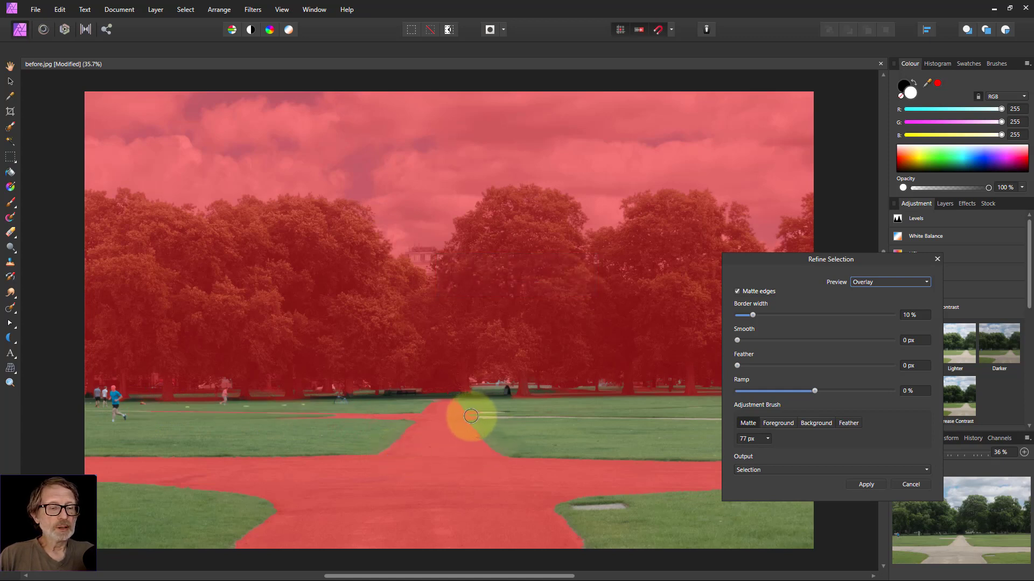
{"action": "mouse_move", "coordinate": [788, 260]}
{"action": "left_mouse_down"}
{"action": "mouse_move", "coordinate": [766, 186]}
{"action": "mouse_move", "coordinate": [714, 151]}
{"action": "left_mouse_up"}
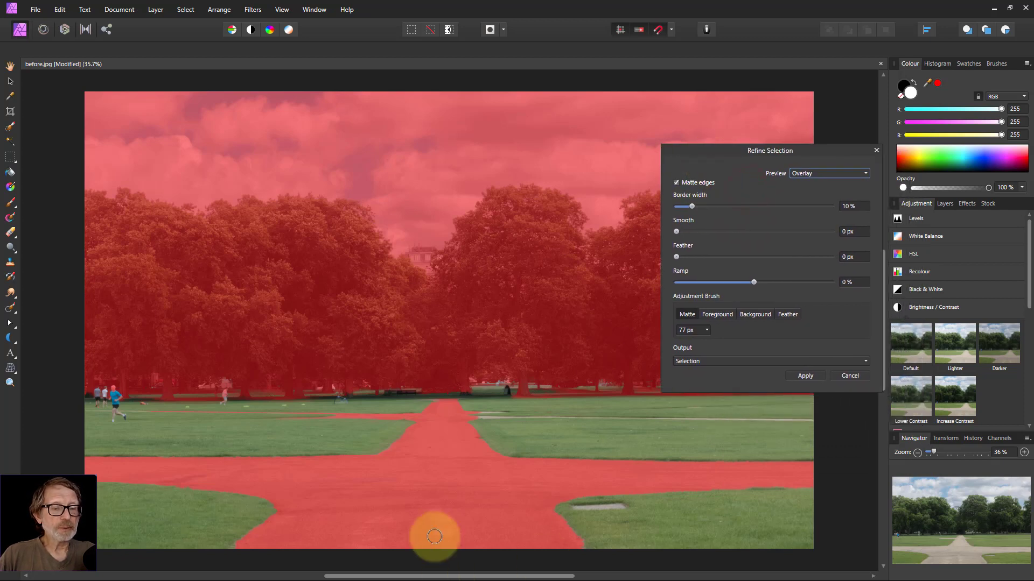
{"action": "mouse_move", "coordinate": [473, 427]}
{"action": "left_mouse_down"}
{"action": "mouse_move", "coordinate": [512, 415]}
{"action": "mouse_move", "coordinate": [833, 420]}
{"action": "left_mouse_up"}
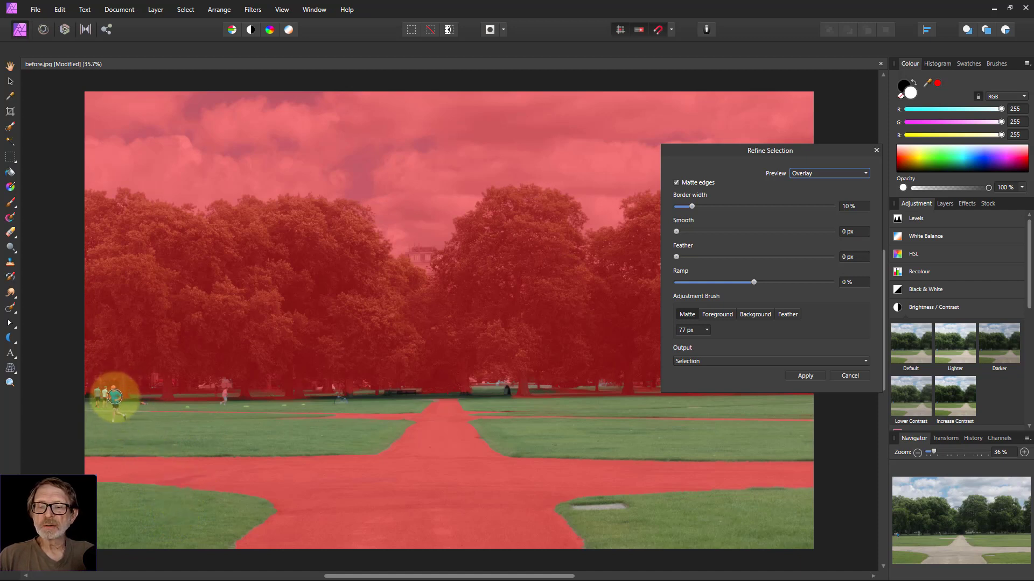
{"action": "left_click_drag", "start_coordinate": [115, 396], "coordinate": [130, 430]}
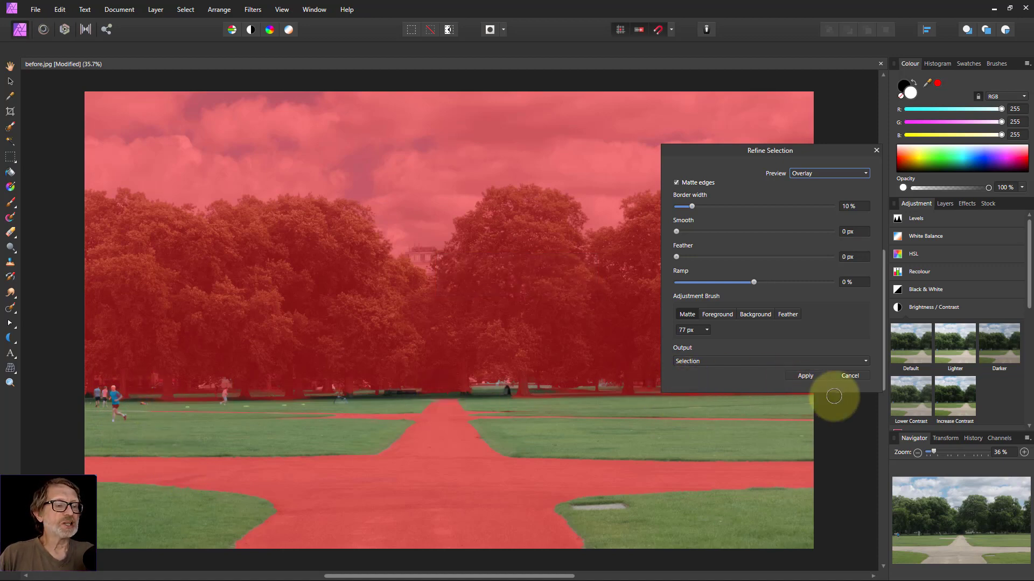
{"action": "left_click", "coordinate": [806, 376]}
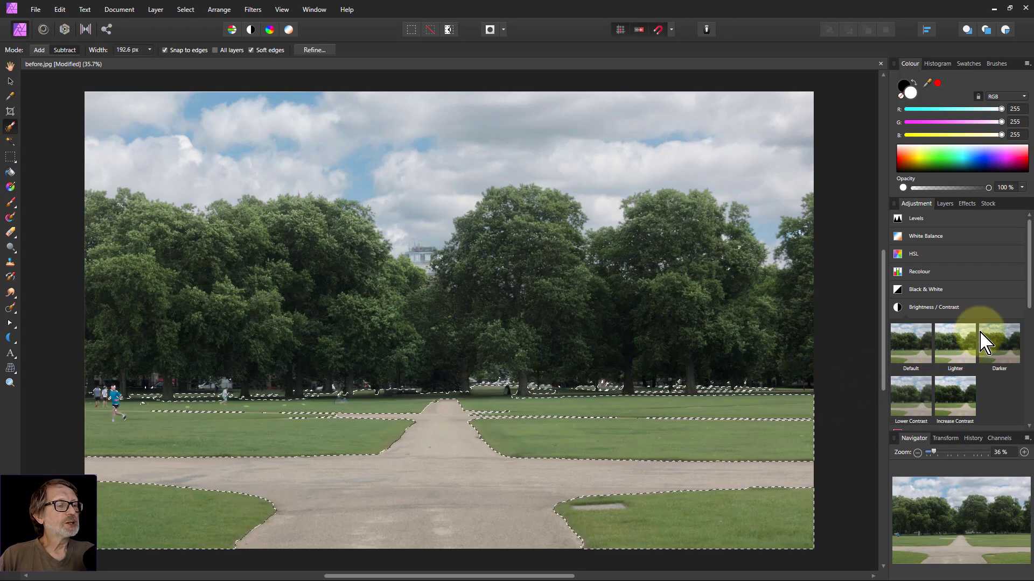
Add a White Balance adjustment of 8% with a greener negative tint to the grass and merge it.
{"action": "left_click", "coordinate": [932, 235]}
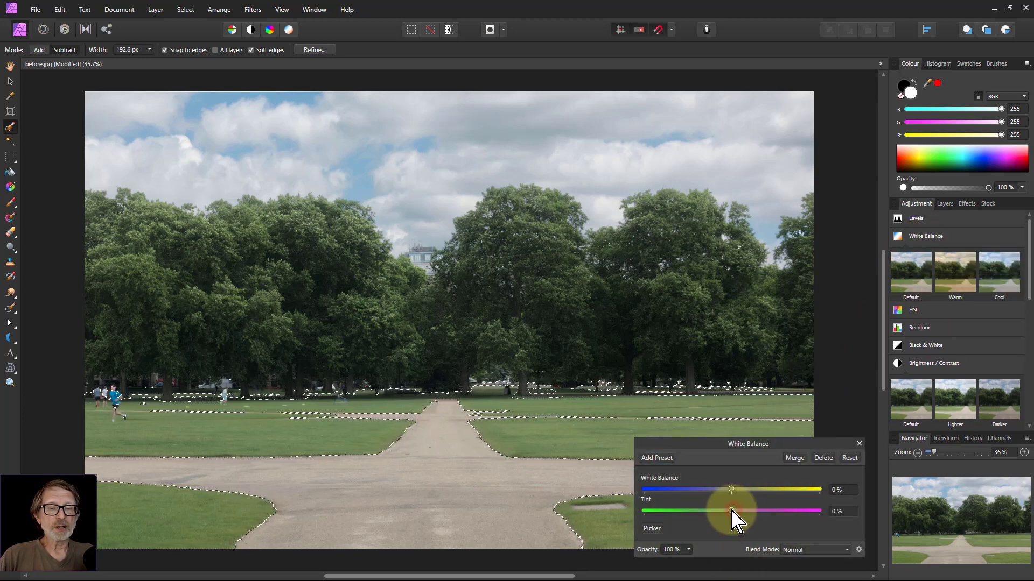
{"action": "mouse_move", "coordinate": [731, 511]}
{"action": "left_mouse_down"}
{"action": "mouse_move", "coordinate": [672, 511]}
{"action": "mouse_move", "coordinate": [729, 524]}
{"action": "left_mouse_up"}
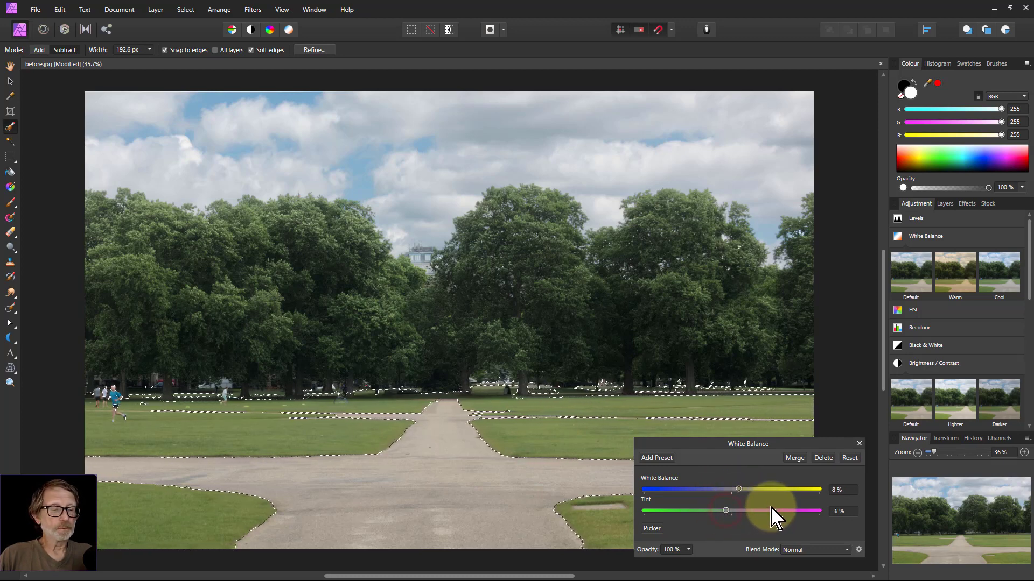
{"action": "left_click", "coordinate": [795, 458]}
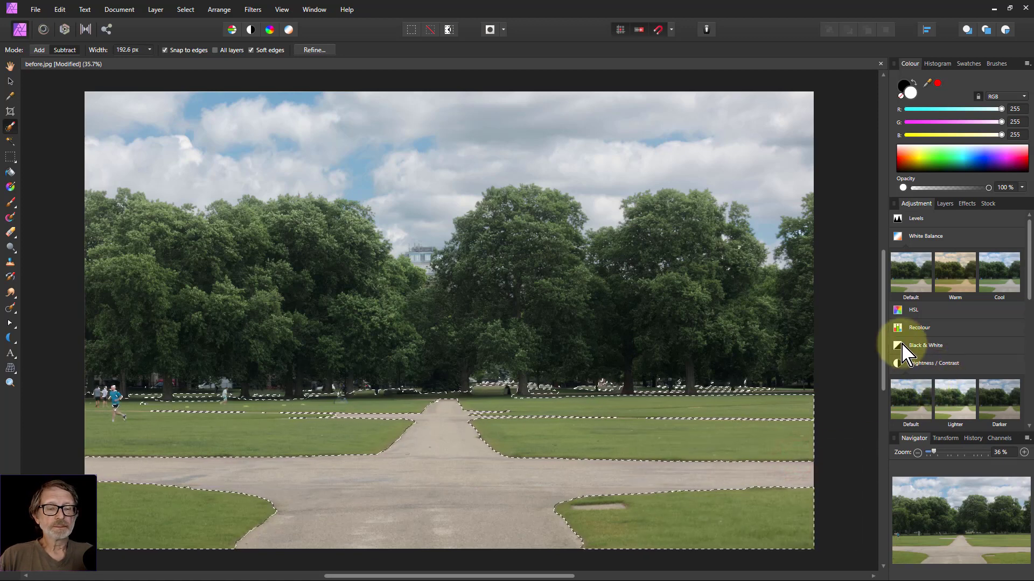
Add a Brightness / Contrast adjustment to the grass with Brightness around -3%.
{"action": "left_click", "coordinate": [924, 369]}
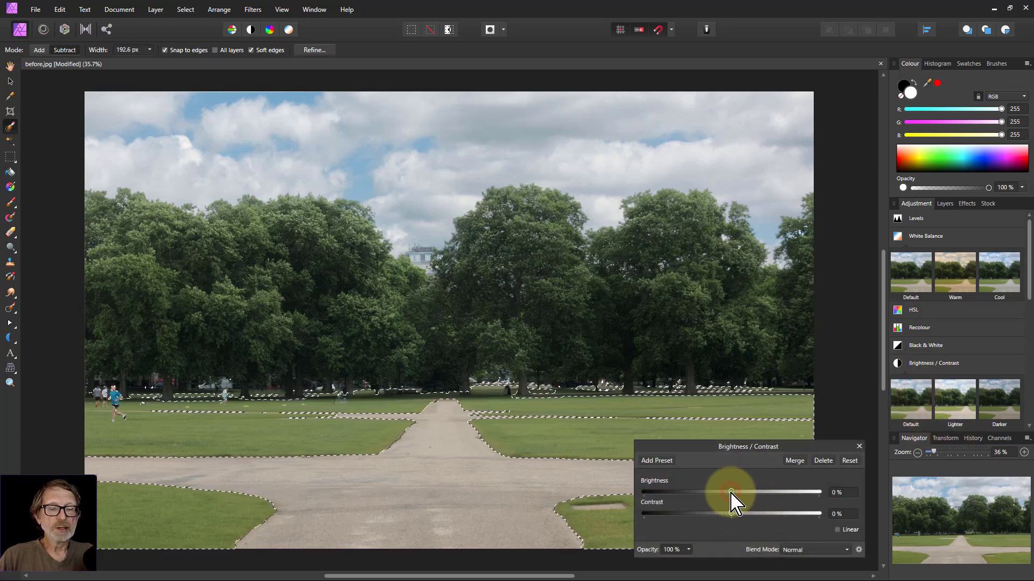
{"action": "left_click_drag", "start_coordinate": [723, 493], "coordinate": [730, 494]}
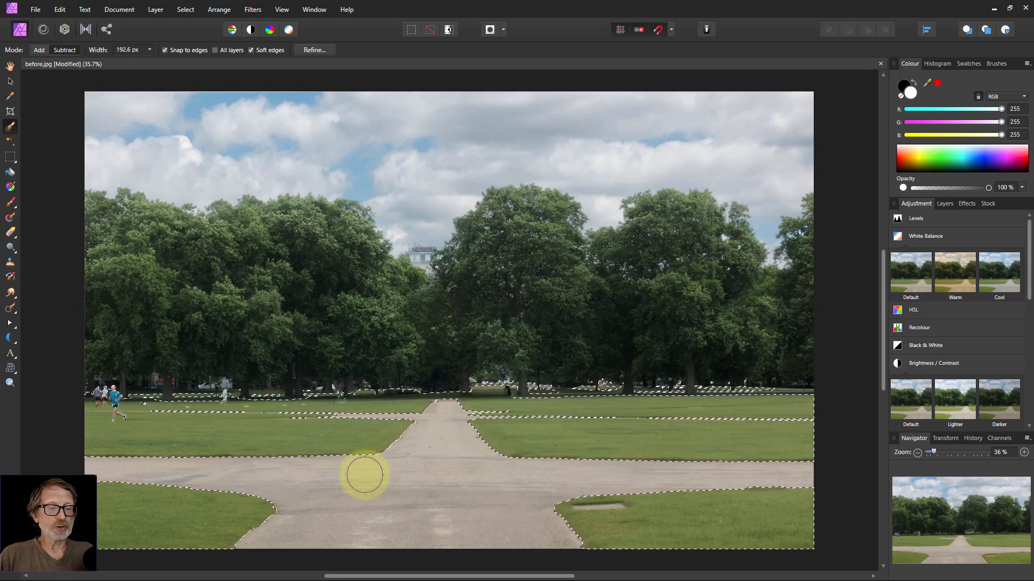
Invert the grass selection, show it as a Quick Mask, and paint mask over the left trees.
{"action": "left_click", "coordinate": [184, 13]}
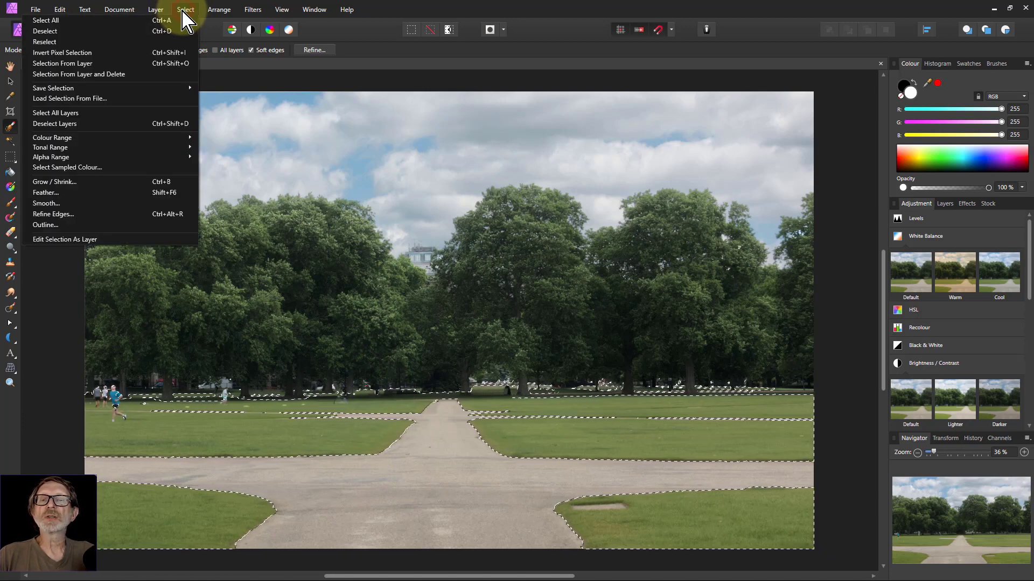
{"action": "left_click", "coordinate": [162, 54]}
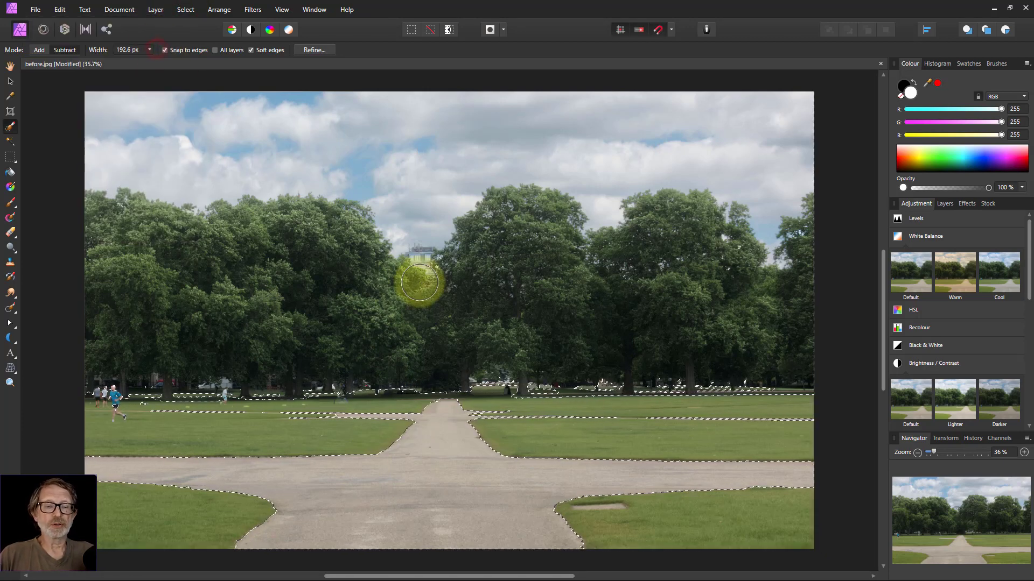
{"action": "left_click", "coordinate": [490, 29]}
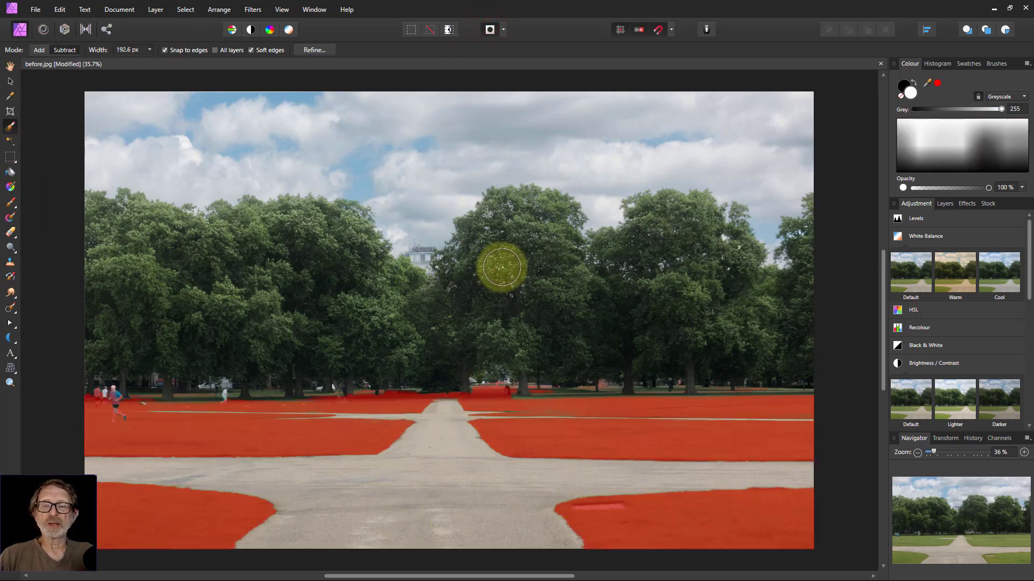
{"action": "left_click", "coordinate": [11, 204]}
{"action": "mouse_move", "coordinate": [147, 238]}
{"action": "left_mouse_down"}
{"action": "mouse_move", "coordinate": [173, 277]}
{"action": "mouse_move", "coordinate": [162, 289]}
{"action": "mouse_move", "coordinate": [127, 289]}
{"action": "mouse_move", "coordinate": [287, 294]}
{"action": "mouse_move", "coordinate": [480, 281]}
{"action": "mouse_move", "coordinate": [790, 294]}
{"action": "mouse_move", "coordinate": [764, 175]}
{"action": "mouse_move", "coordinate": [99, 156]}
{"action": "left_mouse_up"}
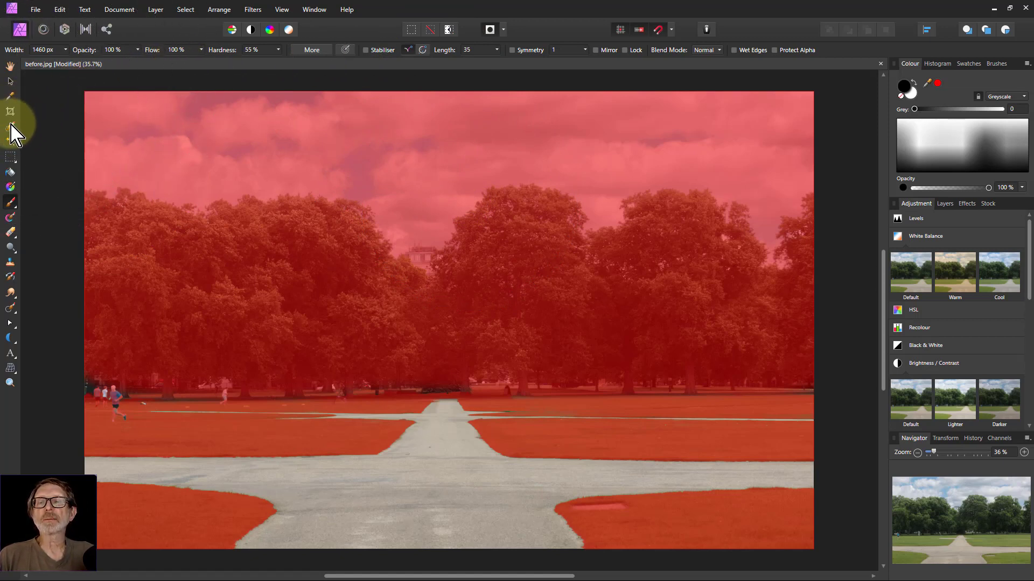
Leave Quick Mask mode so the path selection shows as a regular selection.
{"action": "left_click", "coordinate": [188, 11]}
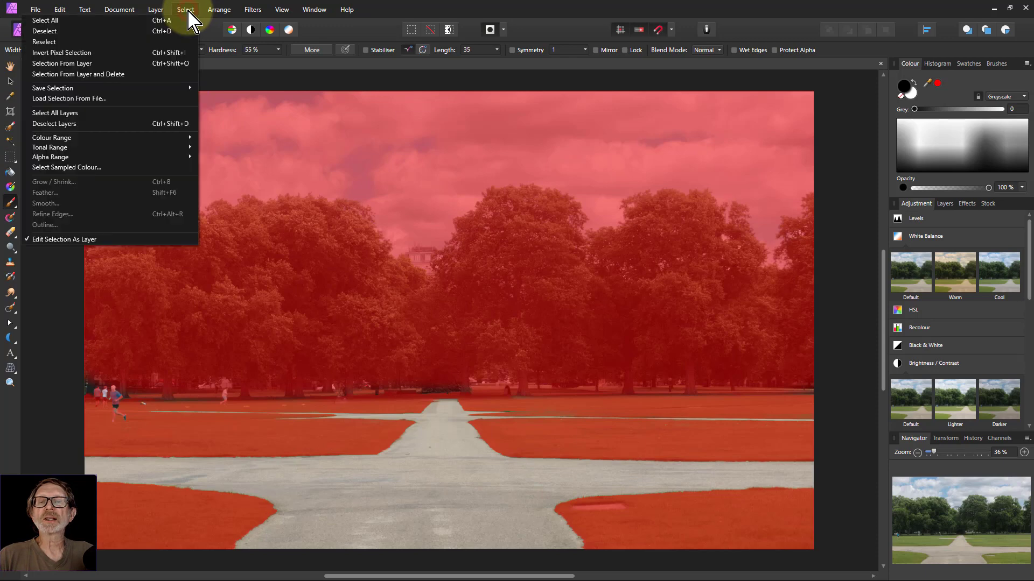
{"action": "left_click", "coordinate": [194, 11]}
{"action": "left_click", "coordinate": [191, 10]}
{"action": "left_click", "coordinate": [282, 10]}
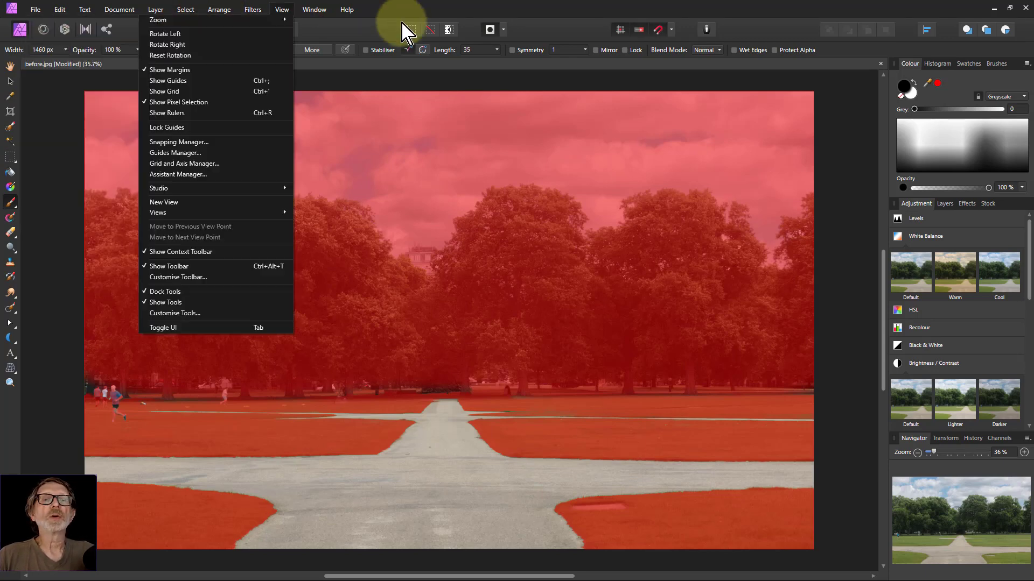
{"action": "left_click", "coordinate": [490, 33]}
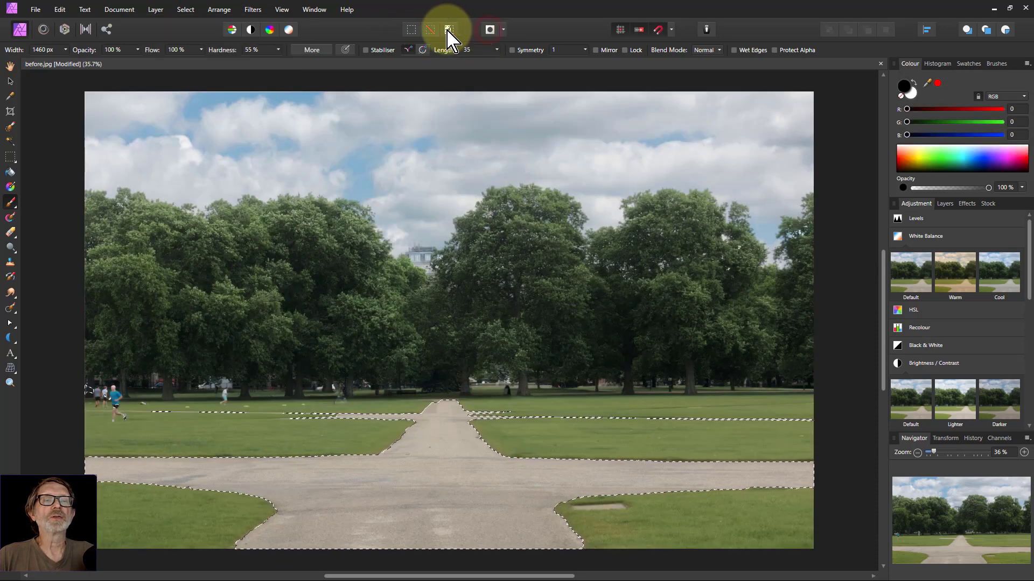
Refine the edges of the path selection and apply the refinement.
{"action": "left_click", "coordinate": [186, 10]}
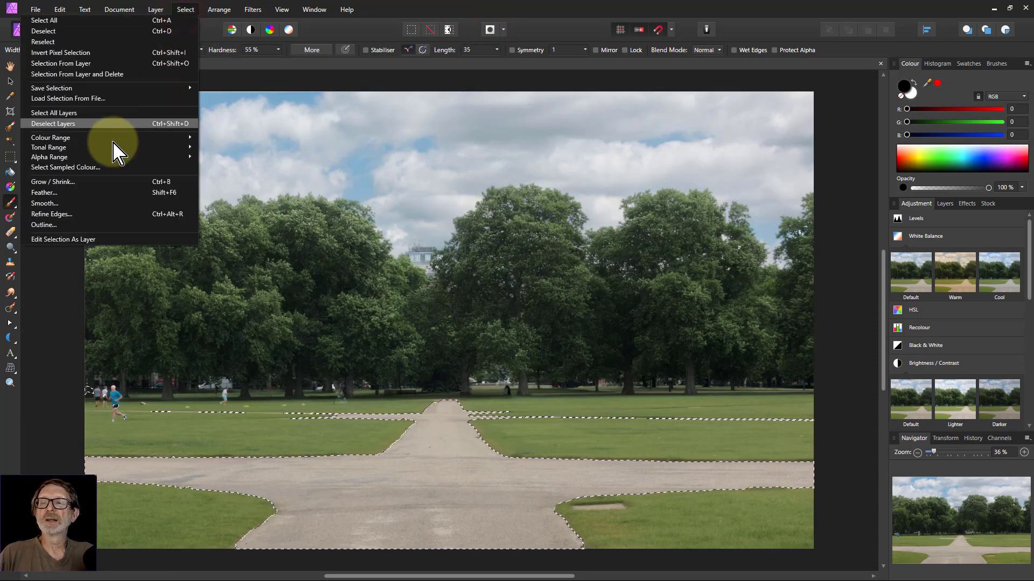
{"action": "mouse_move", "coordinate": [111, 149]}
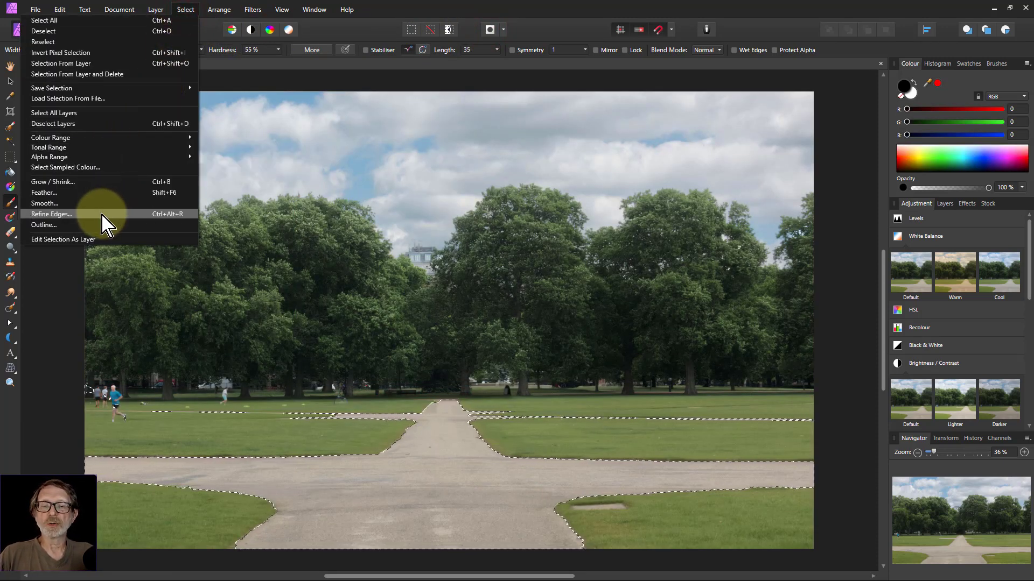
{"action": "left_click", "coordinate": [52, 215]}
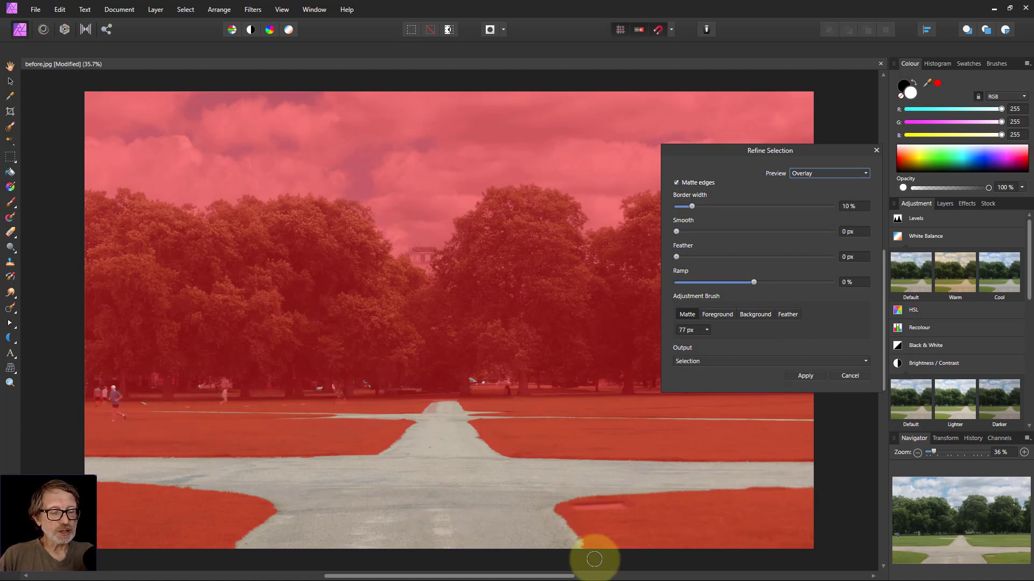
{"action": "left_click", "coordinate": [805, 376]}
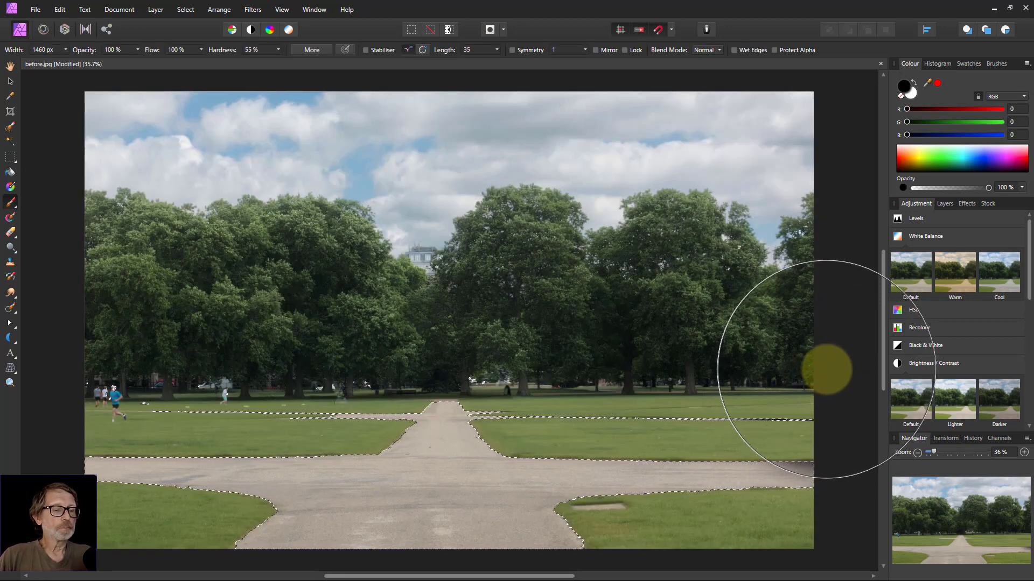
Brighten the paths with Brightness 22% and Contrast 19%, merge it, and deselect.
{"action": "left_click", "coordinate": [919, 409]}
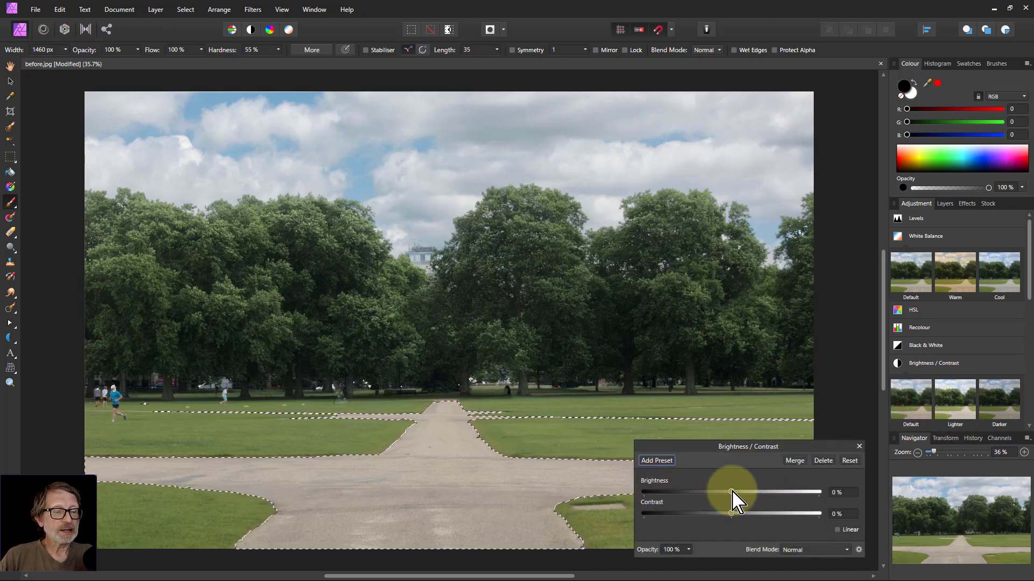
{"action": "left_click_drag", "start_coordinate": [737, 492], "coordinate": [751, 492]}
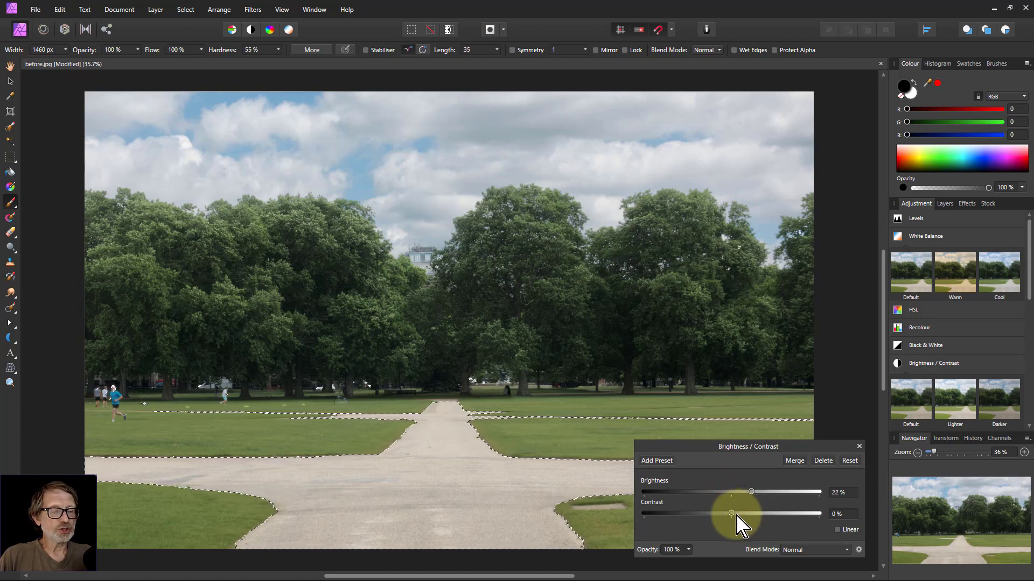
{"action": "left_click_drag", "start_coordinate": [734, 515], "coordinate": [751, 516]}
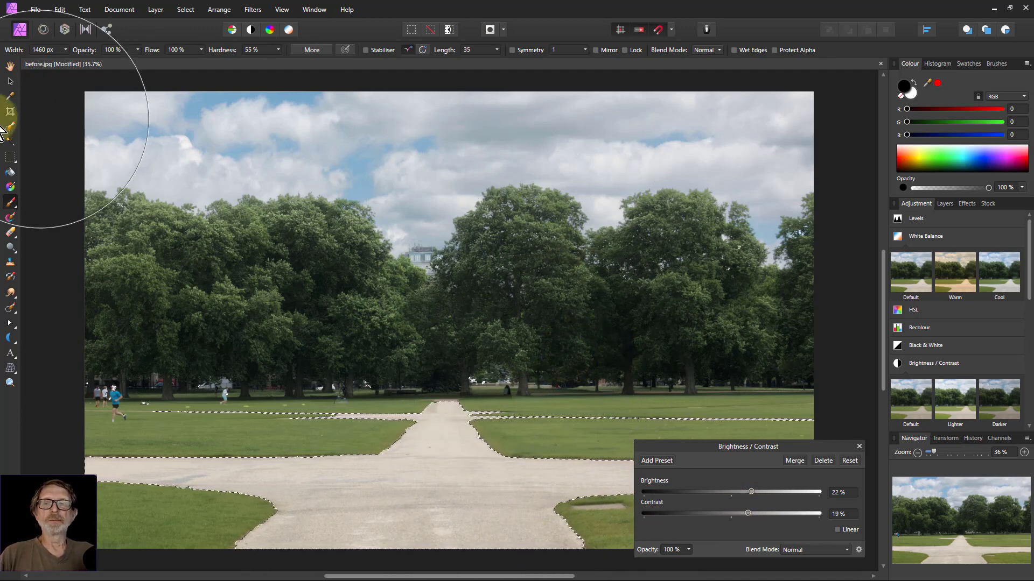
{"action": "left_click", "coordinate": [11, 65]}
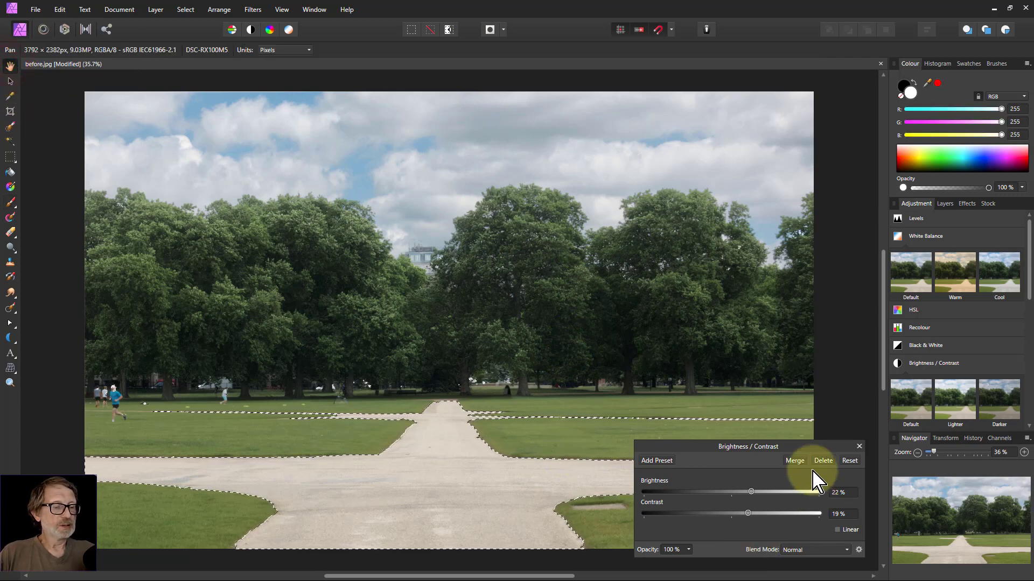
{"action": "left_click", "coordinate": [799, 462]}
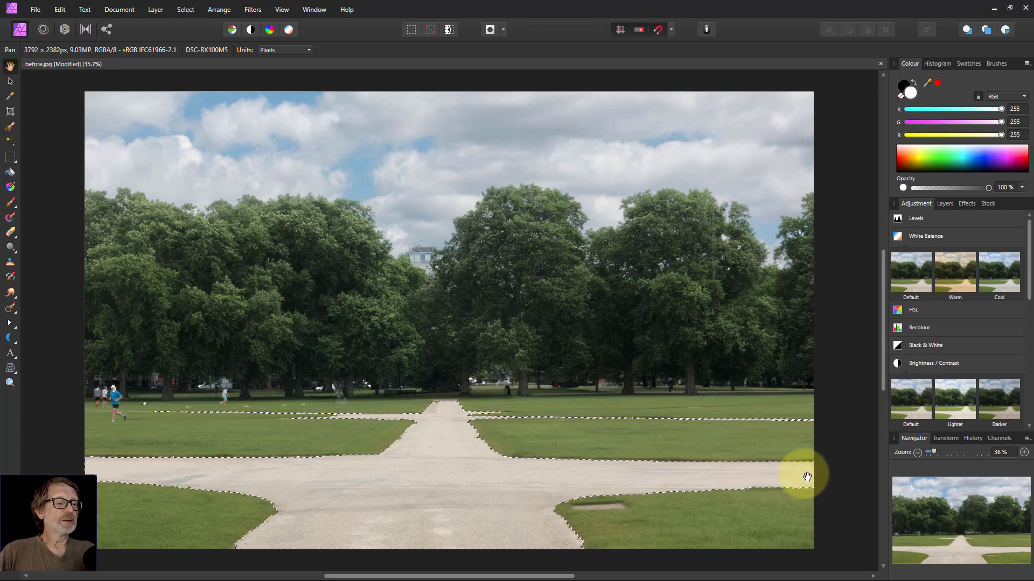
{"action": "left_click", "coordinate": [431, 30]}
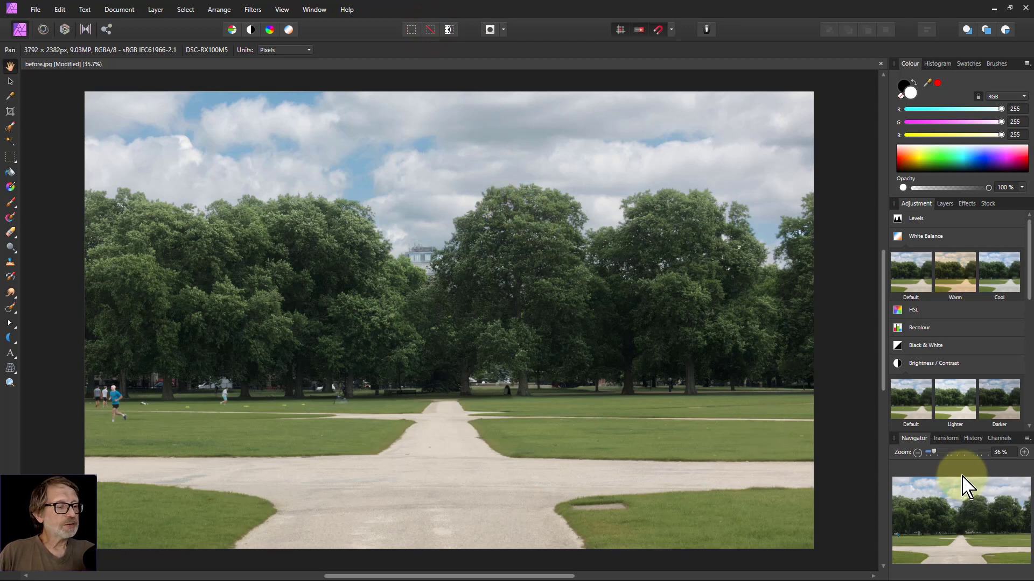
In the History panel, scrub back through earlier edits and the latest step to compare stages.
{"action": "left_click", "coordinate": [973, 441]}
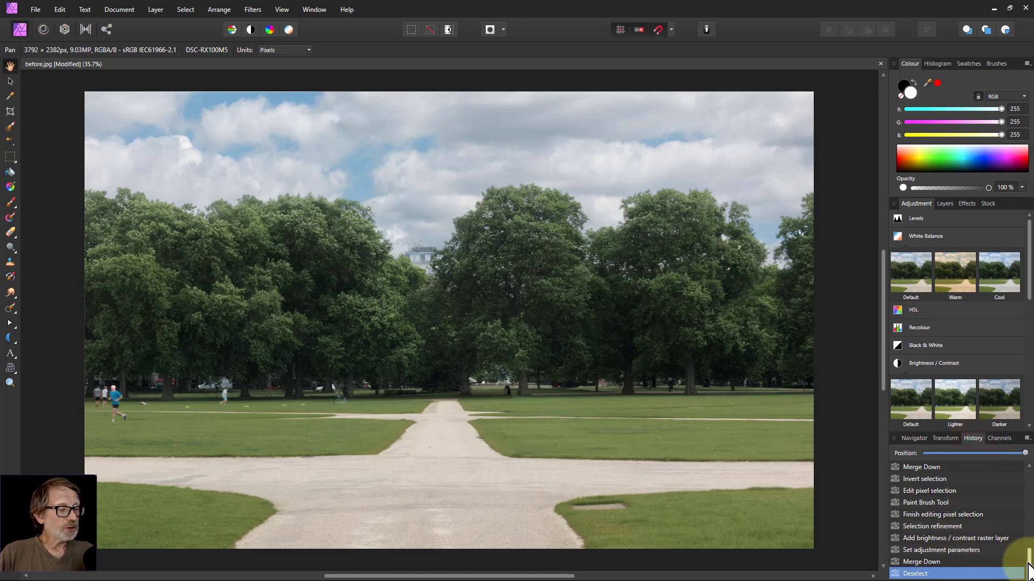
{"action": "mouse_move", "coordinate": [1028, 563]}
{"action": "left_mouse_down"}
{"action": "mouse_move", "coordinate": [1029, 453]}
{"action": "mouse_move", "coordinate": [1030, 576]}
{"action": "left_mouse_up"}
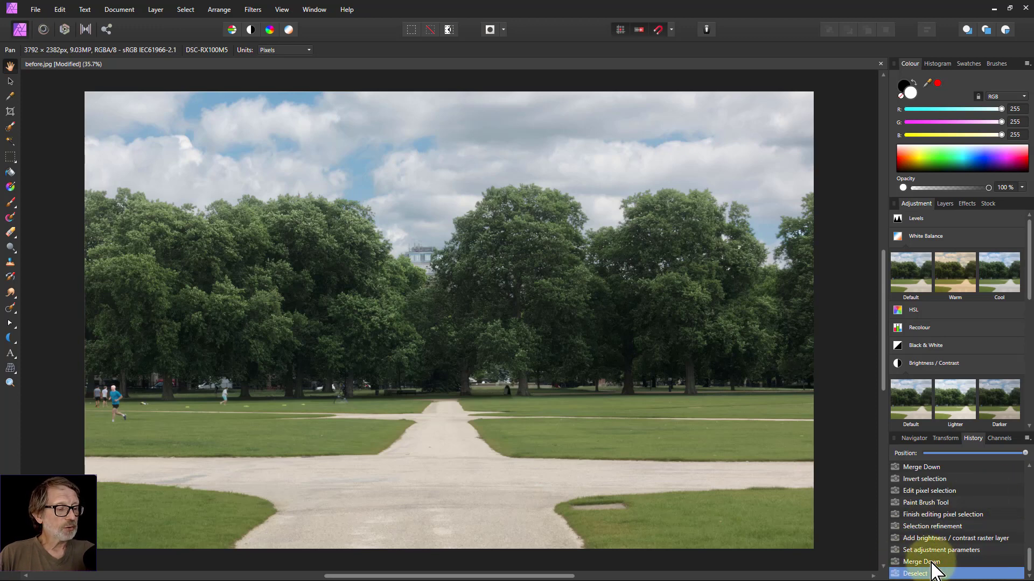
{"action": "left_click_drag", "start_coordinate": [926, 569], "coordinate": [924, 492]}
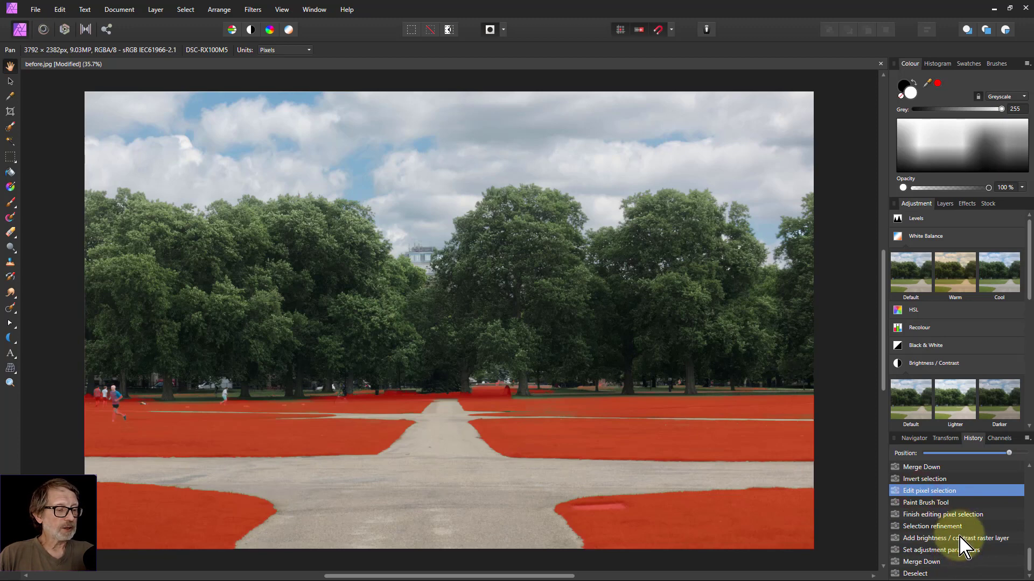
{"action": "left_click", "coordinate": [917, 574]}
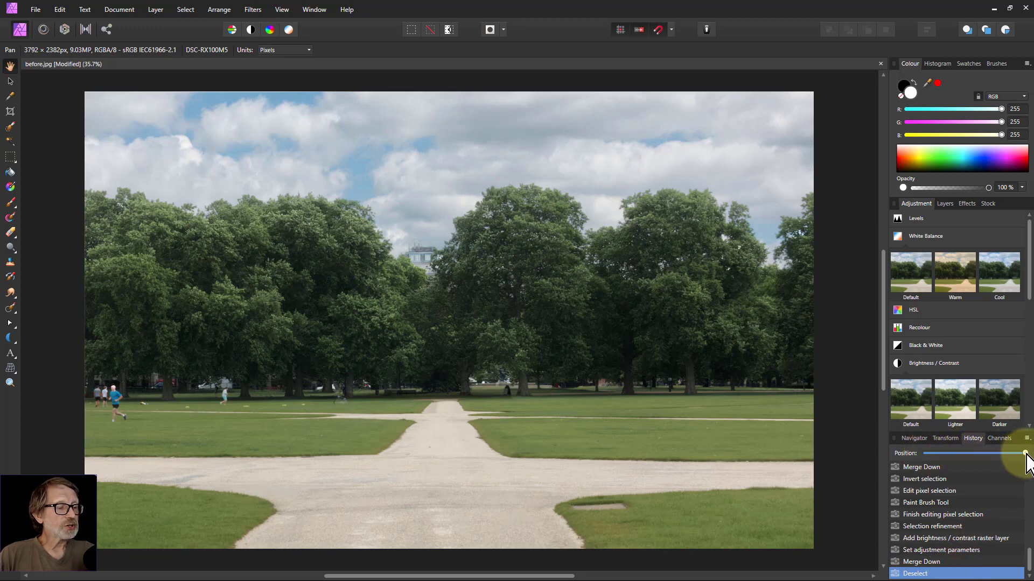
{"action": "mouse_move", "coordinate": [1025, 454]}
{"action": "left_mouse_down"}
{"action": "mouse_move", "coordinate": [1010, 453]}
{"action": "mouse_move", "coordinate": [1031, 463]}
{"action": "mouse_move", "coordinate": [909, 465]}
{"action": "mouse_move", "coordinate": [1031, 466]}
{"action": "left_mouse_up"}
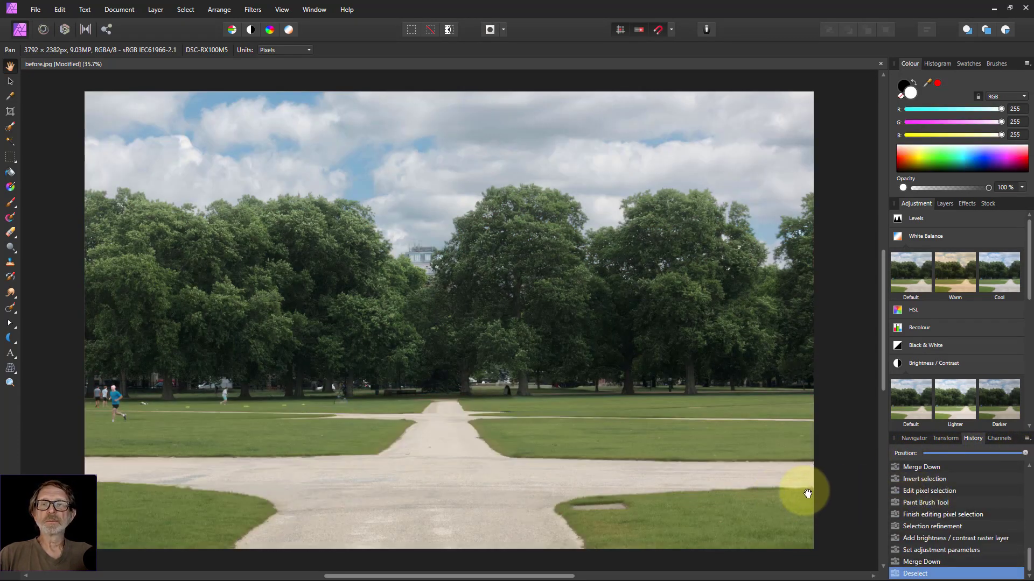
{"action": "left_click", "coordinate": [36, 9]}
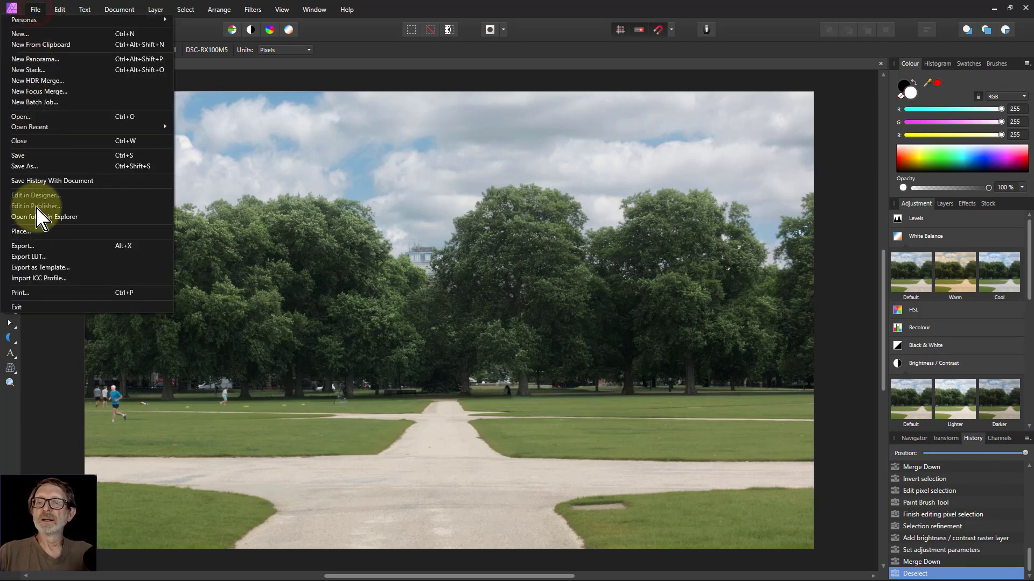
{"action": "left_click", "coordinate": [42, 248]}
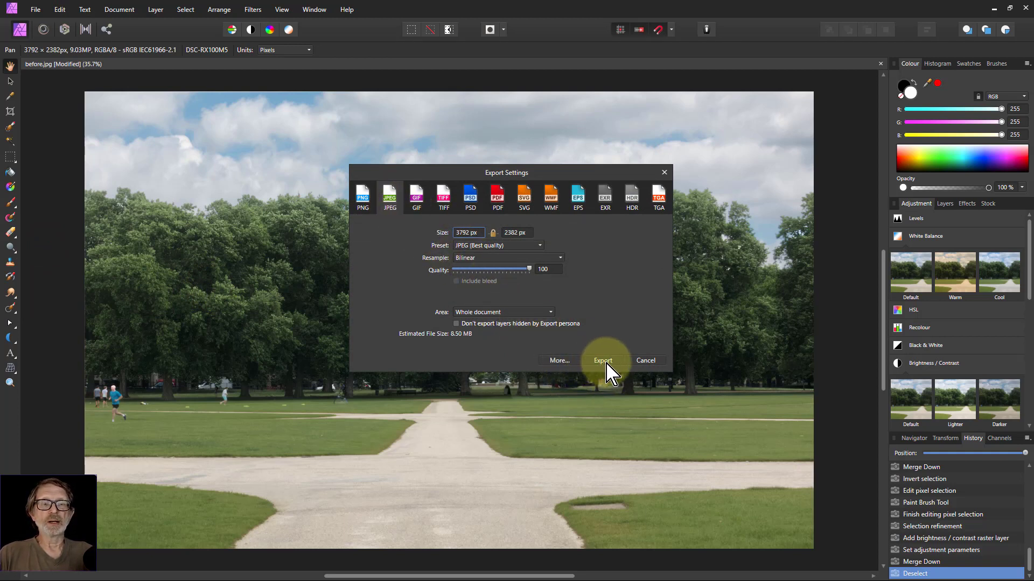
{"action": "left_click", "coordinate": [649, 366]}
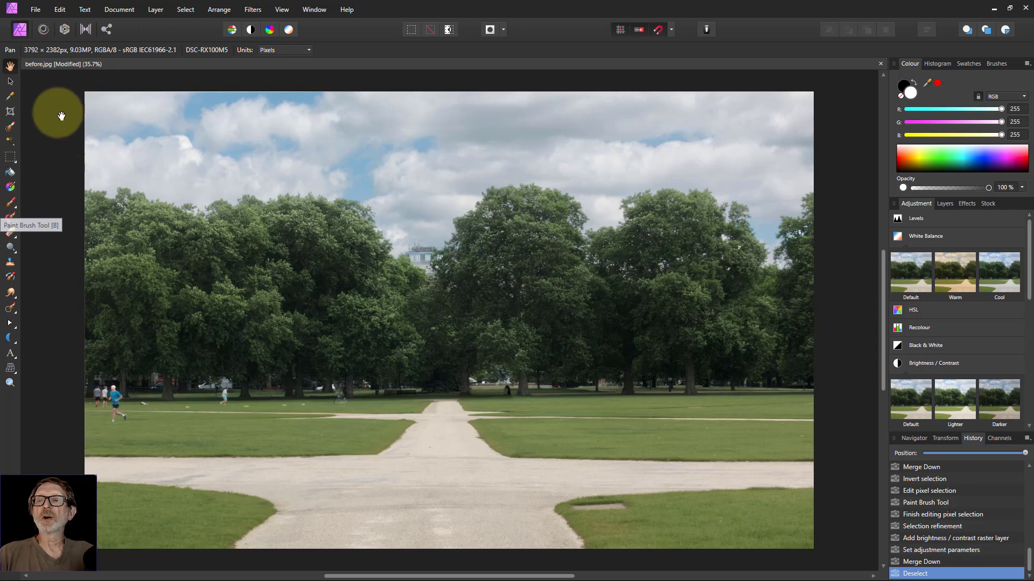
{"action": "left_click", "coordinate": [35, 9]}
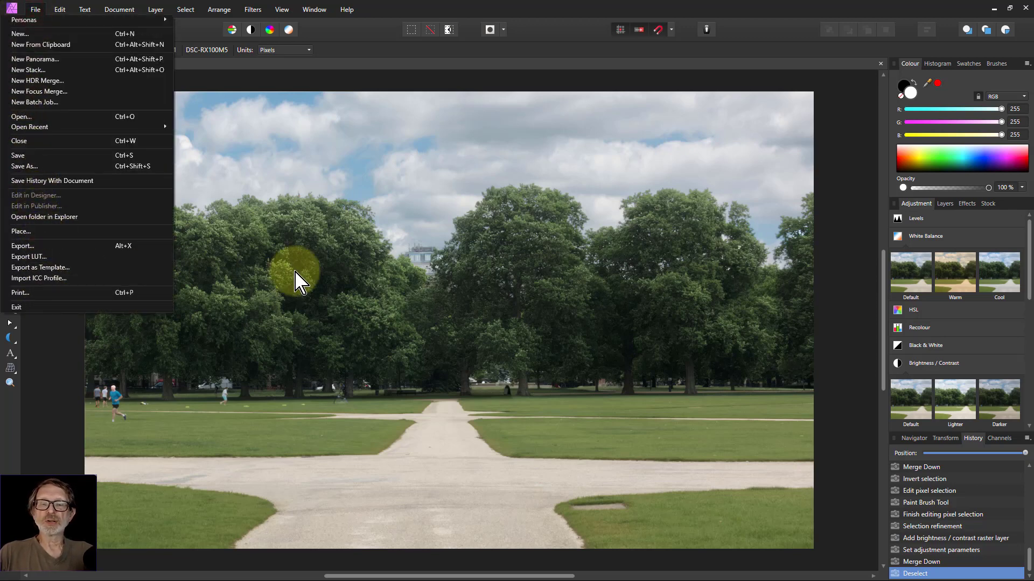
{"action": "left_click", "coordinate": [340, 266]}
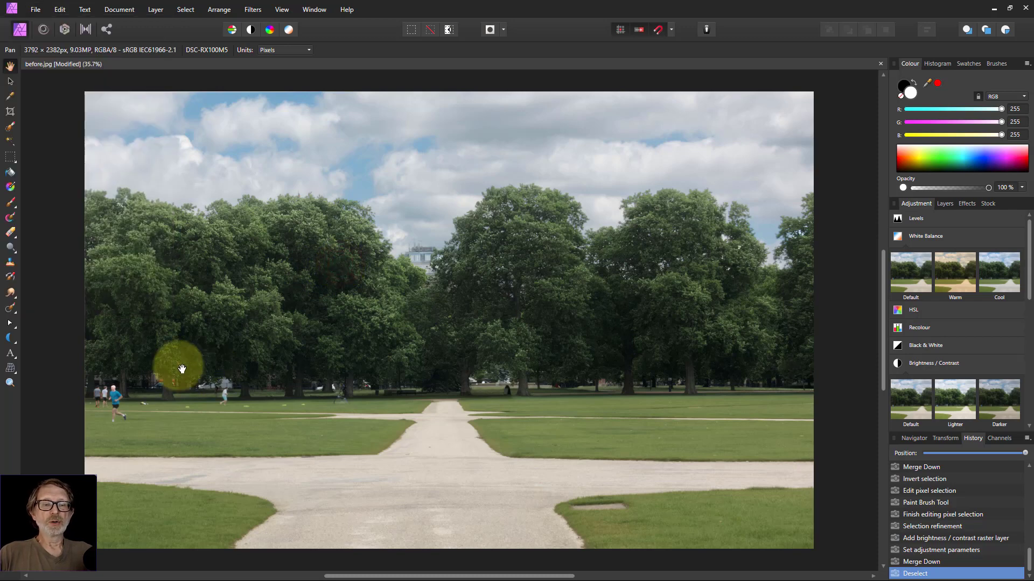